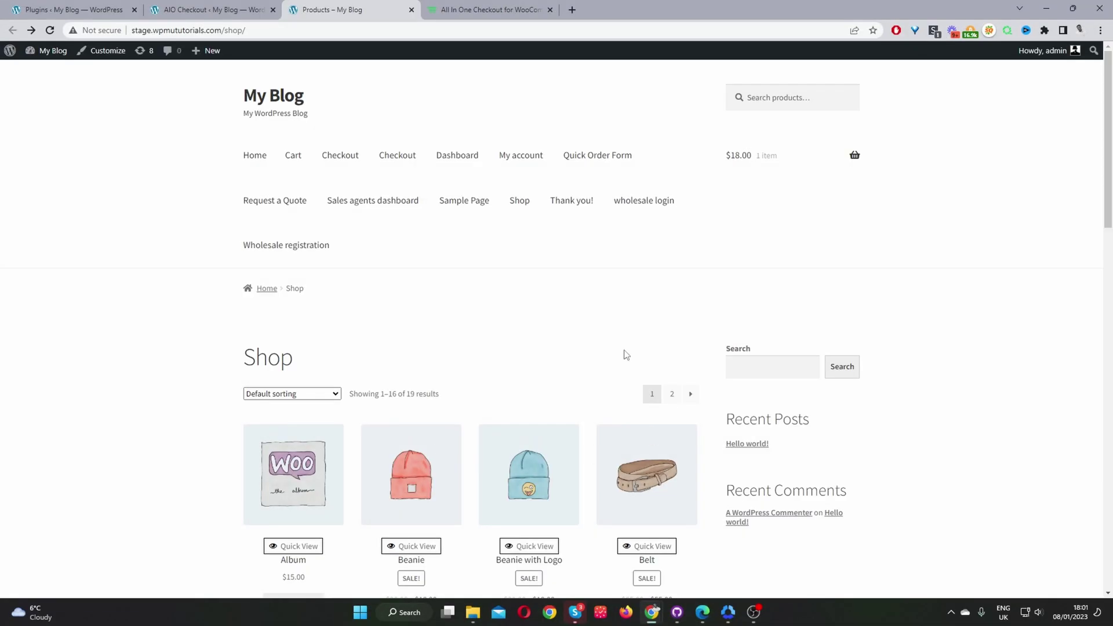
Step: Go from the header mini-cart to checkout and review the $62.40 Beanie order
{"action": "mouse_move", "coordinate": [756, 165]}
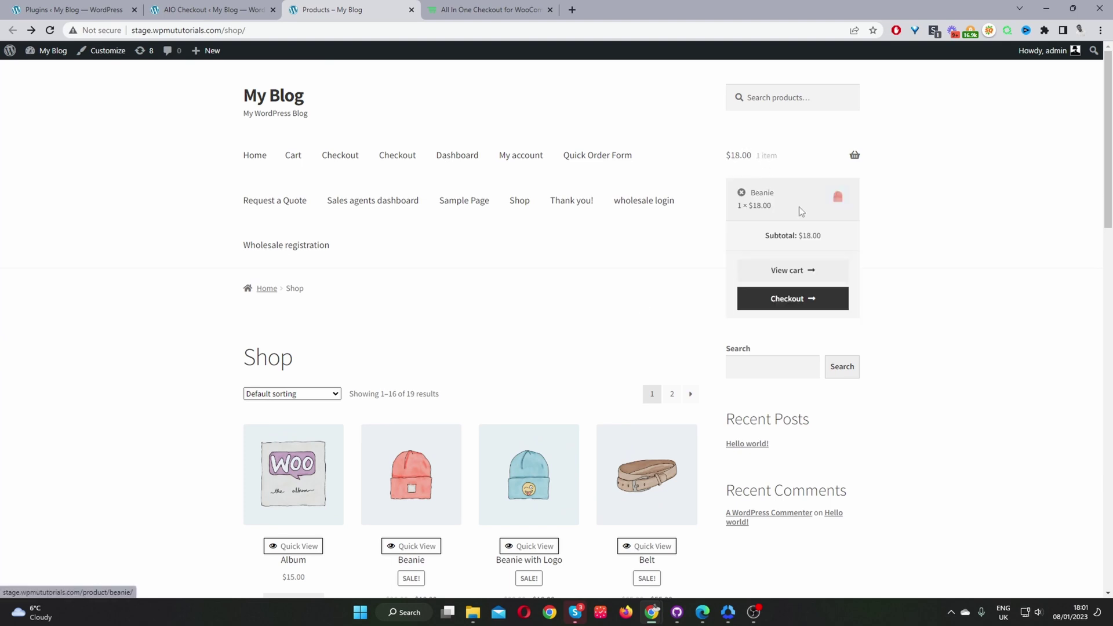
{"action": "left_click", "coordinate": [810, 307]}
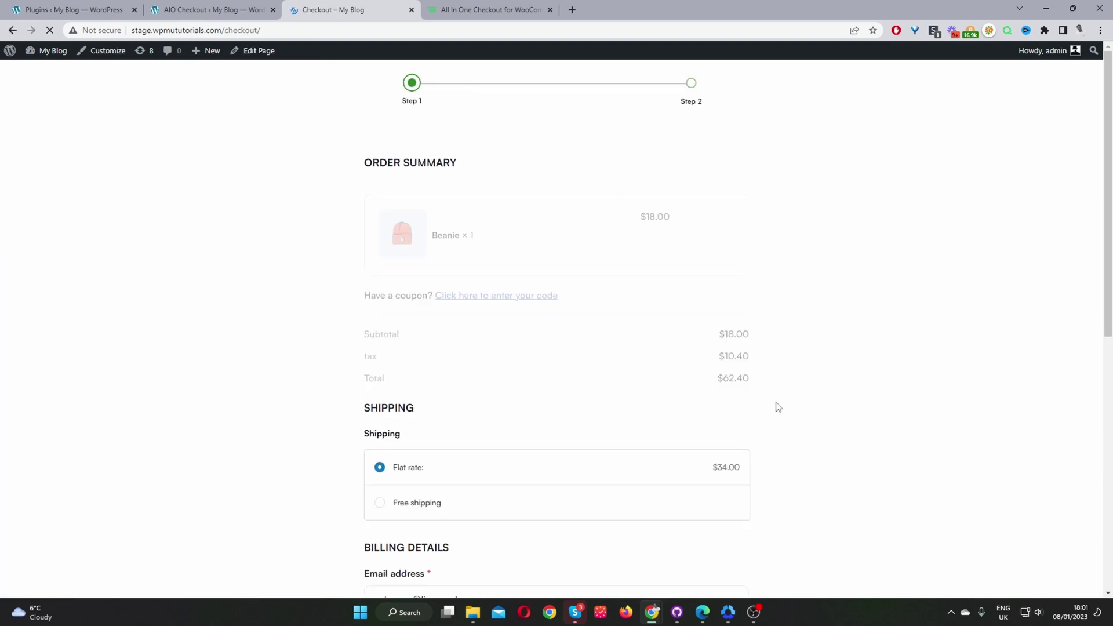
{"action": "scroll", "coordinate": [569, 454], "scroll_direction": "down", "scroll_amount": 8}
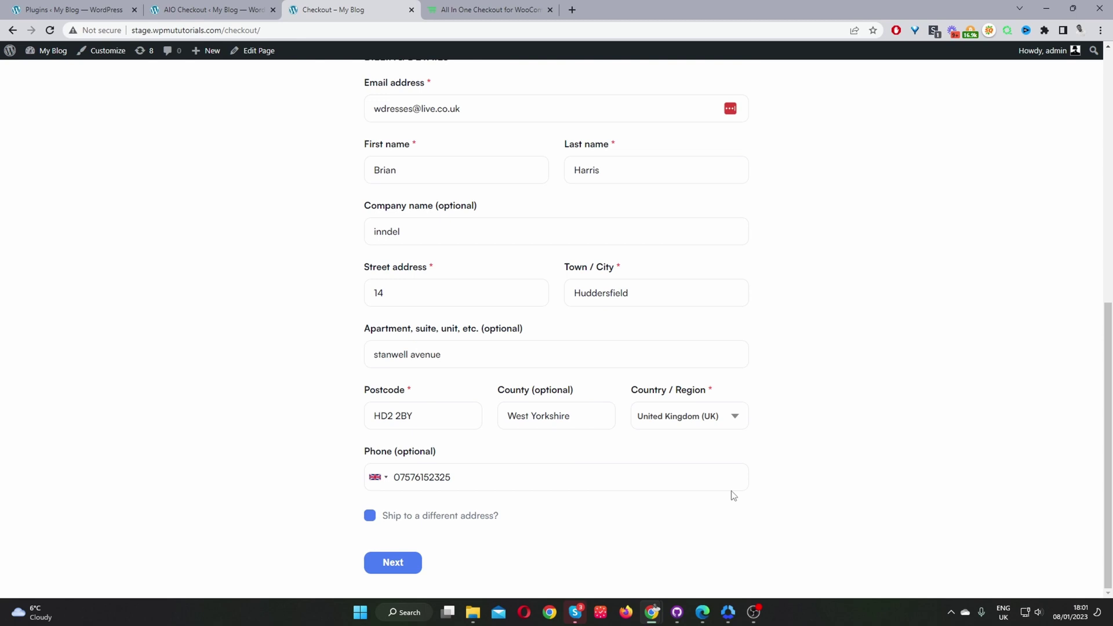
{"action": "scroll", "coordinate": [736, 490], "scroll_direction": "up", "scroll_amount": 3}
{"action": "scroll", "coordinate": [743, 482], "scroll_direction": "up", "scroll_amount": 6}
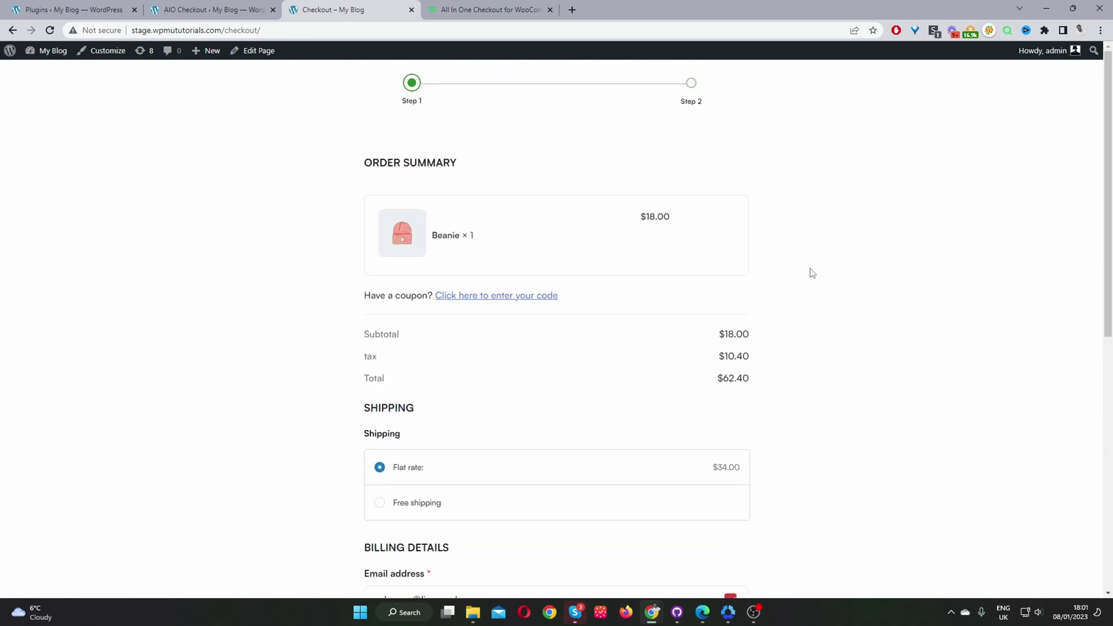
Step: Set the AIO Checkout design to Two columns, save, and view the live checkout page
{"action": "left_click", "coordinate": [224, 13]}
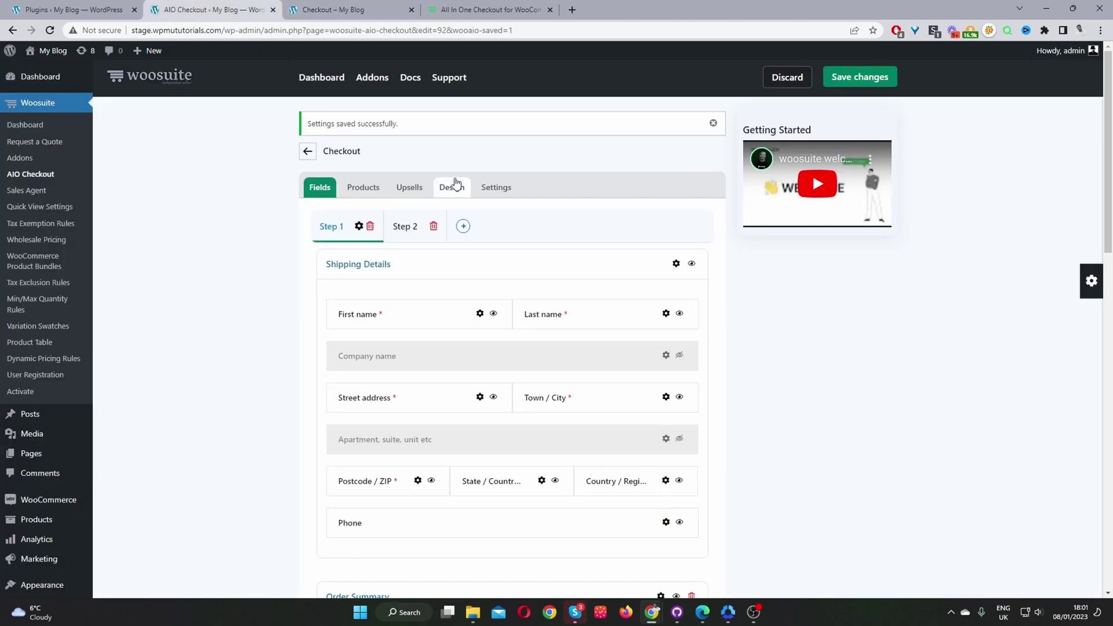
{"action": "left_click", "coordinate": [453, 187]}
{"action": "left_click", "coordinate": [671, 242]}
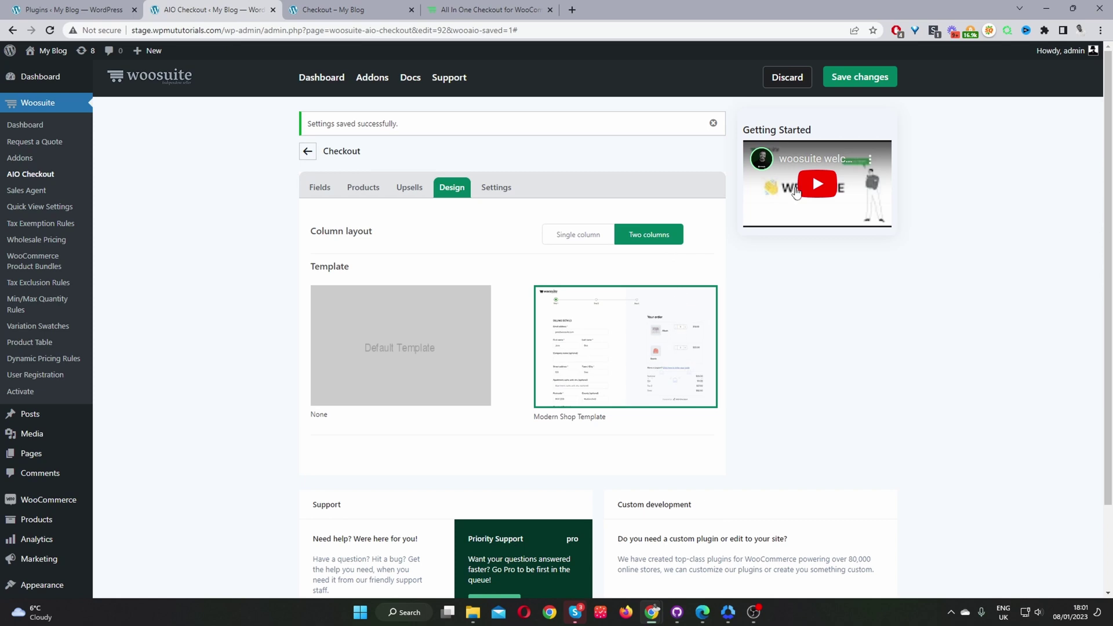
{"action": "left_click", "coordinate": [861, 78]}
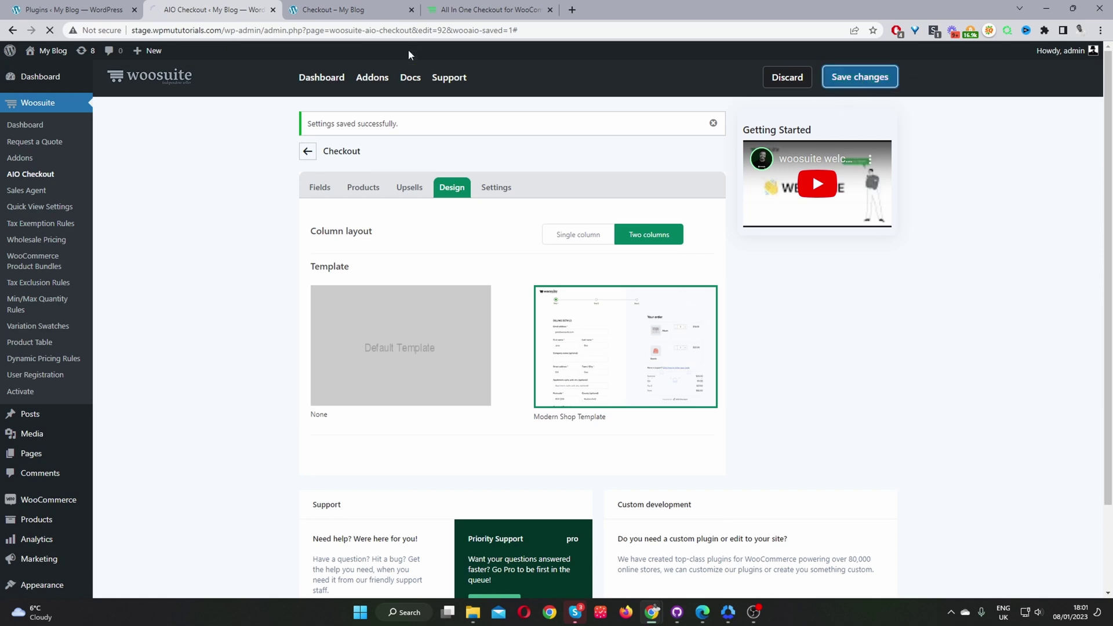
{"action": "left_click", "coordinate": [325, 9]}
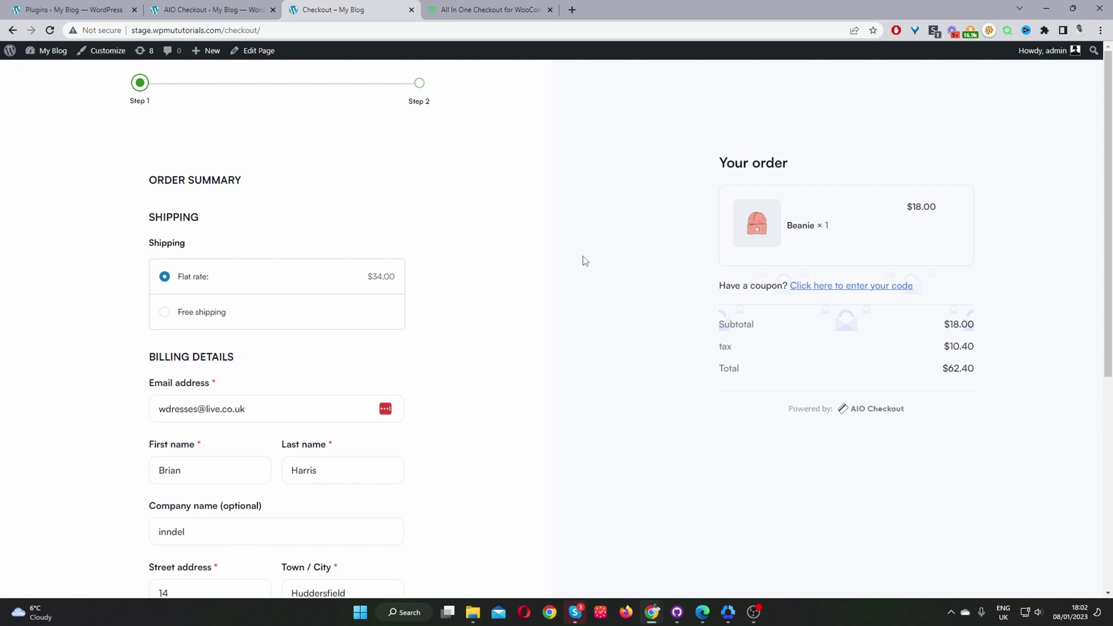
Step: Show the woosuite.com All In One Checkout for WooCommerce page with its free beta signup
{"action": "left_click", "coordinate": [460, 15]}
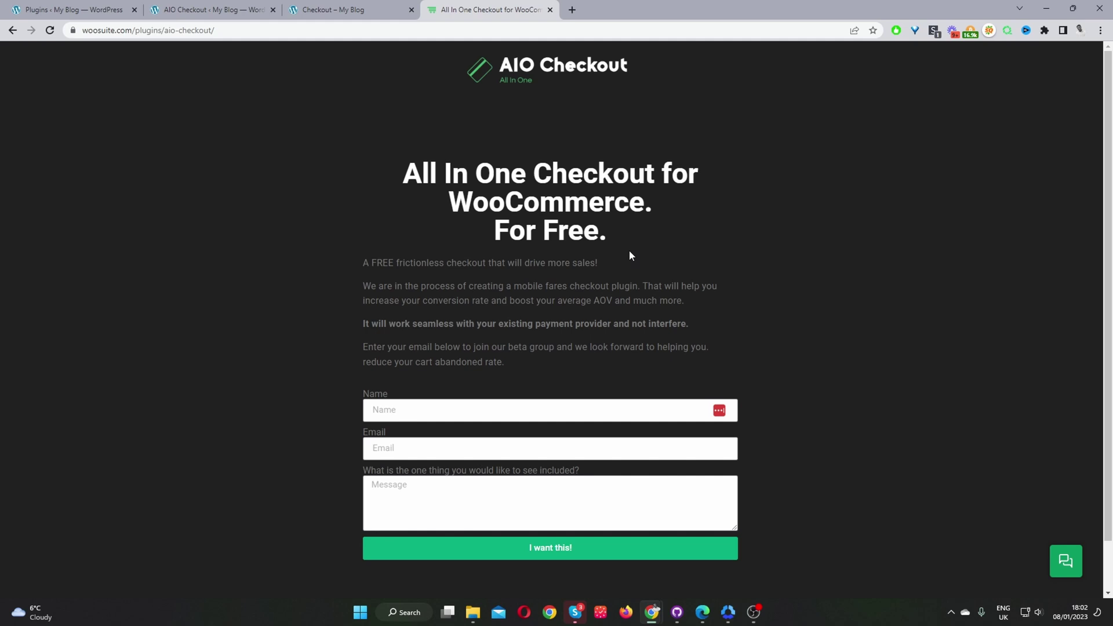
Step: Return to the My Blog admin Dashboard and browse the Media and Woosuite sidebar menus
{"action": "left_click", "coordinate": [133, 12]}
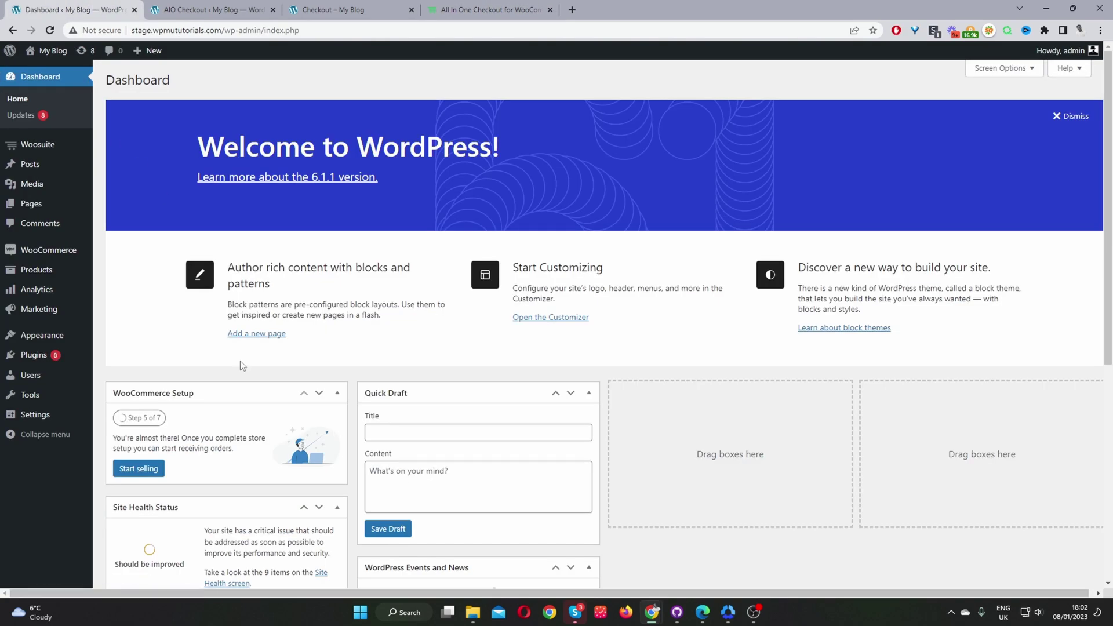
{"action": "mouse_move", "coordinate": [52, 364]}
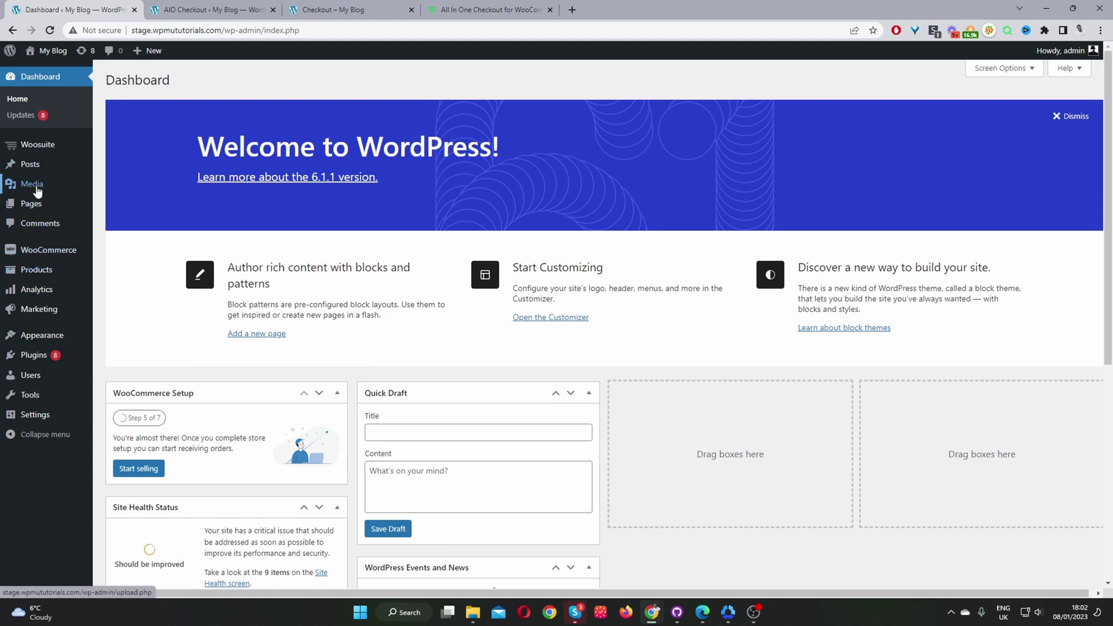
{"action": "mouse_move", "coordinate": [32, 185]}
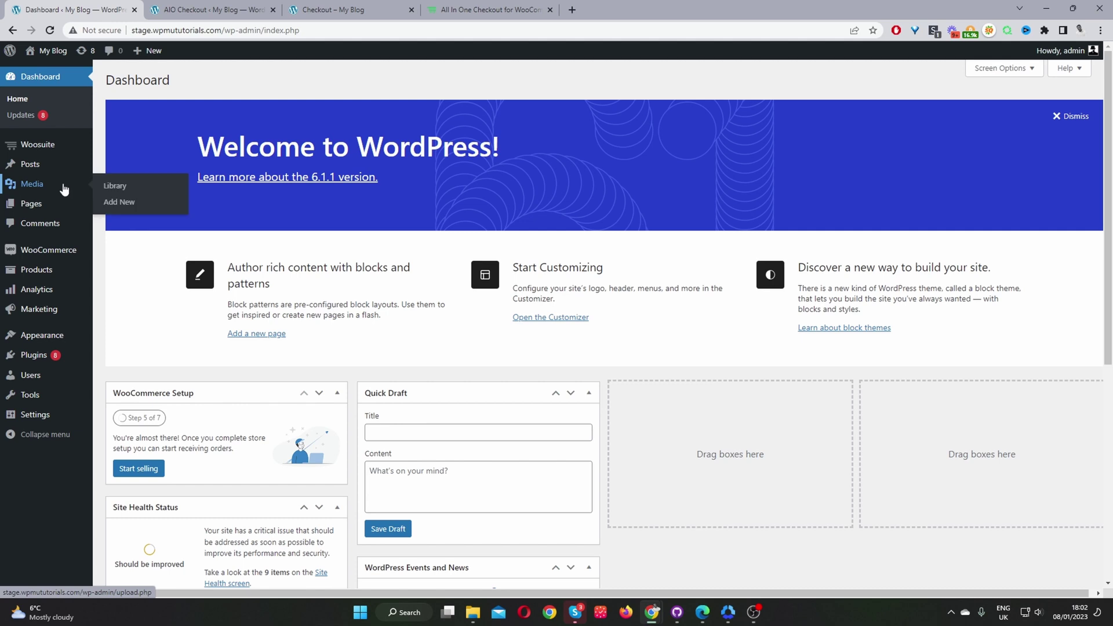
{"action": "mouse_move", "coordinate": [50, 144]}
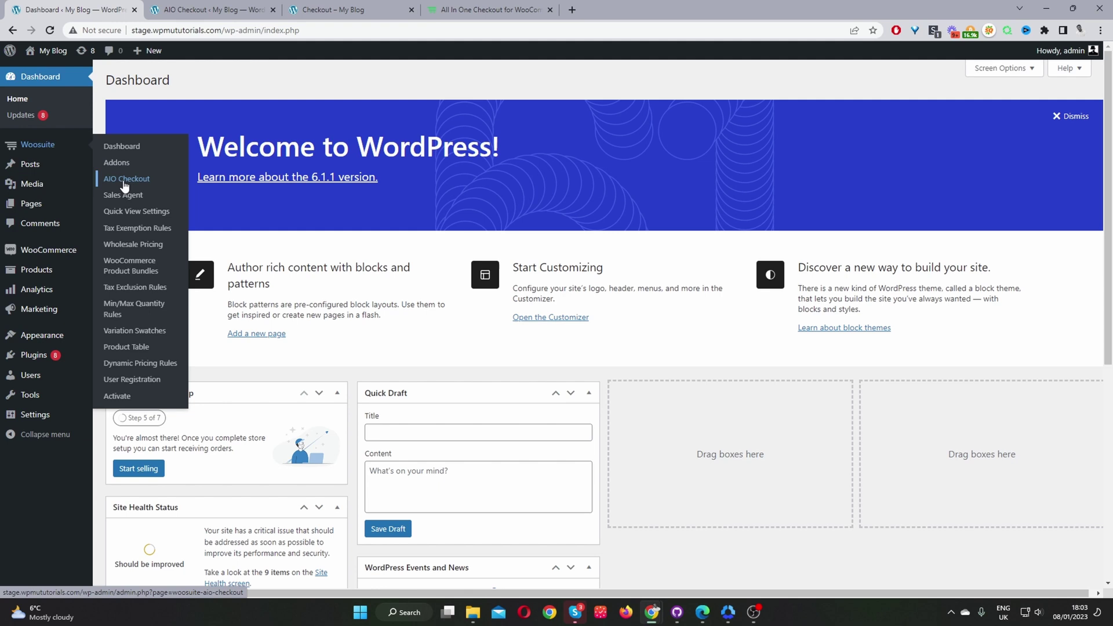
Step: Open Woosuite > AIO Checkout and switch off the existing Checkout's status toggle
{"action": "left_click", "coordinate": [124, 184]}
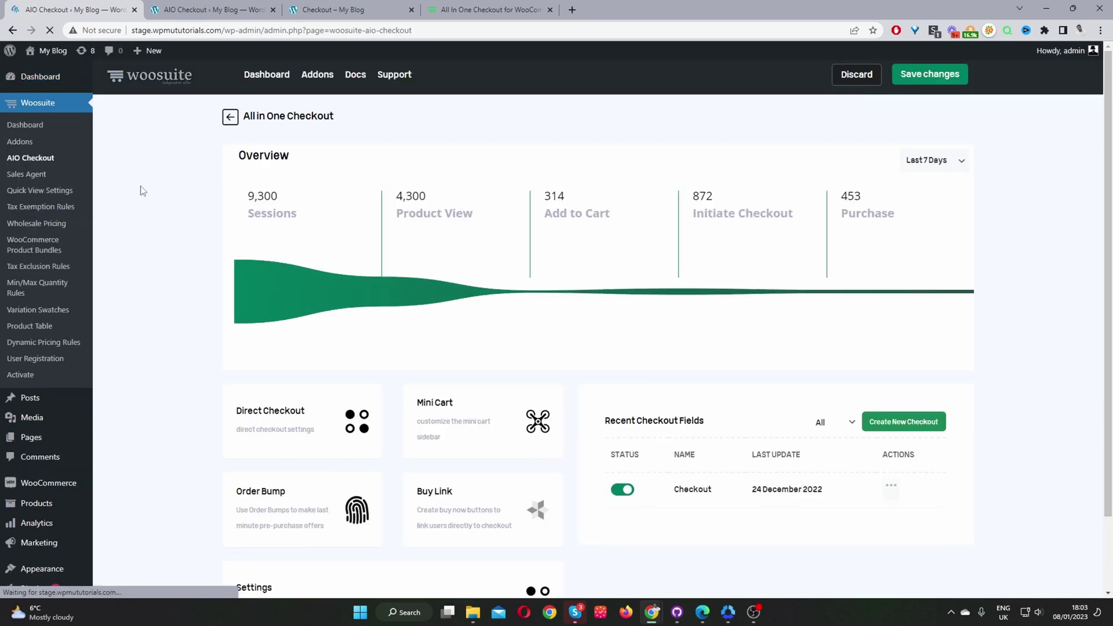
{"action": "scroll", "coordinate": [553, 490], "scroll_direction": "down", "scroll_amount": 2}
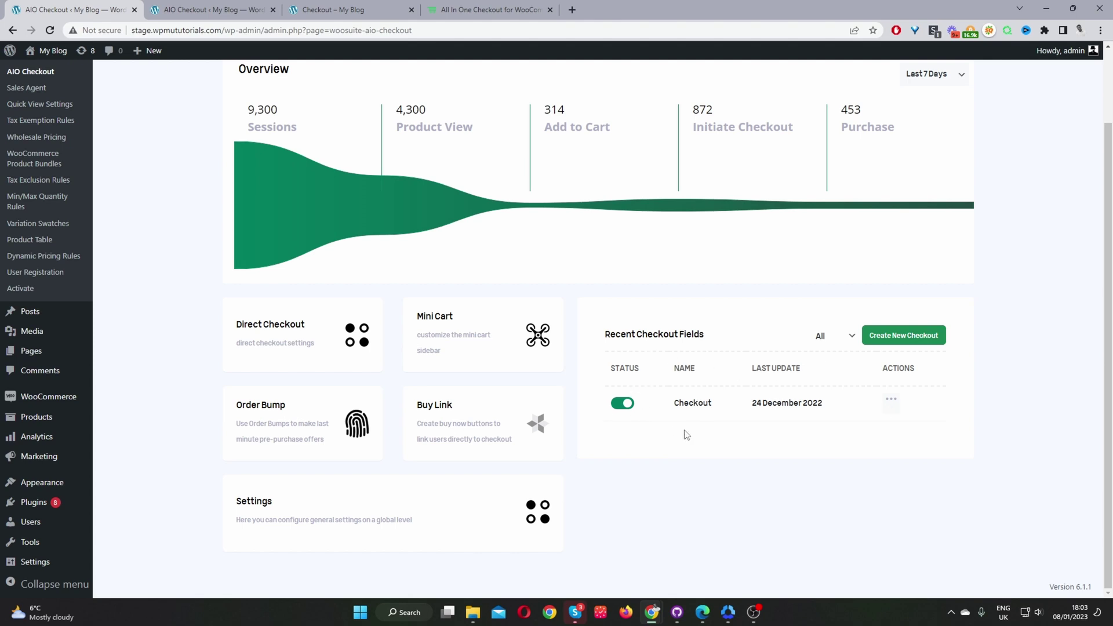
{"action": "left_click", "coordinate": [626, 406]}
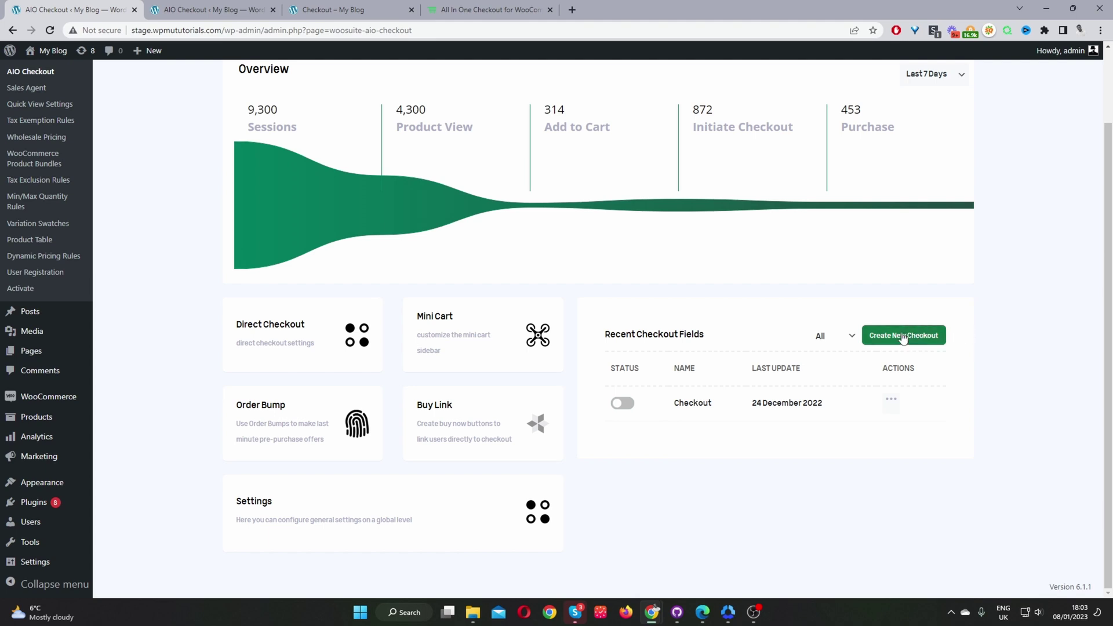
Step: Create a new checkout and look over its default Billing, Shipping, Order Summary and Payment sections
{"action": "left_click", "coordinate": [886, 345]}
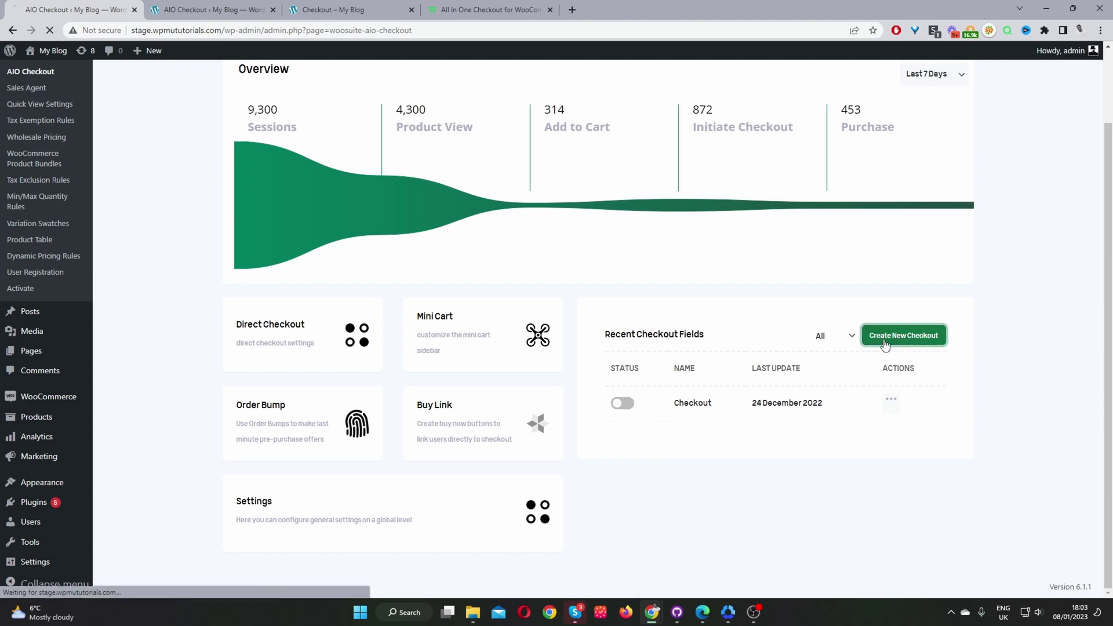
{"action": "scroll", "coordinate": [450, 335], "scroll_direction": "down", "scroll_amount": 5}
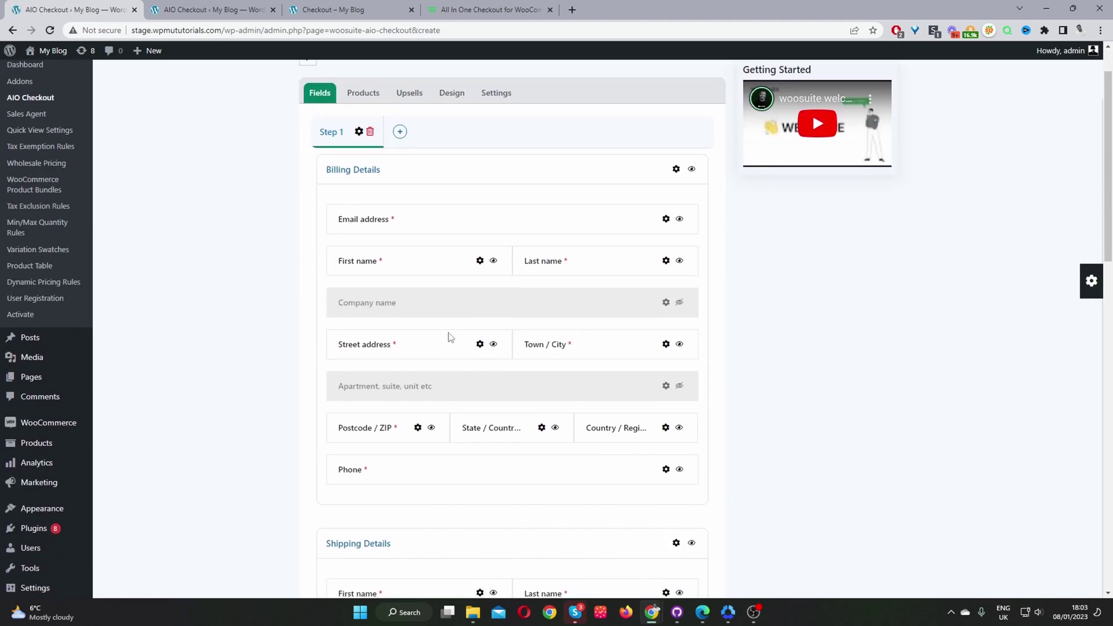
{"action": "scroll", "coordinate": [451, 368], "scroll_direction": "up", "scroll_amount": 3}
{"action": "scroll", "coordinate": [451, 369], "scroll_direction": "up", "scroll_amount": 3}
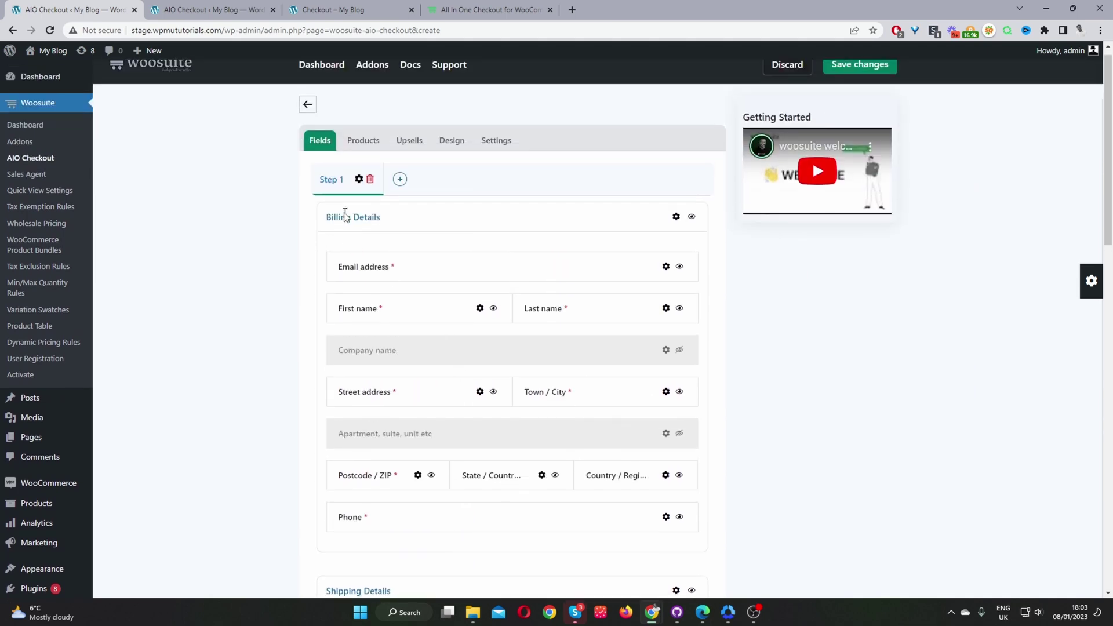
{"action": "scroll", "coordinate": [381, 348], "scroll_direction": "down", "scroll_amount": 10}
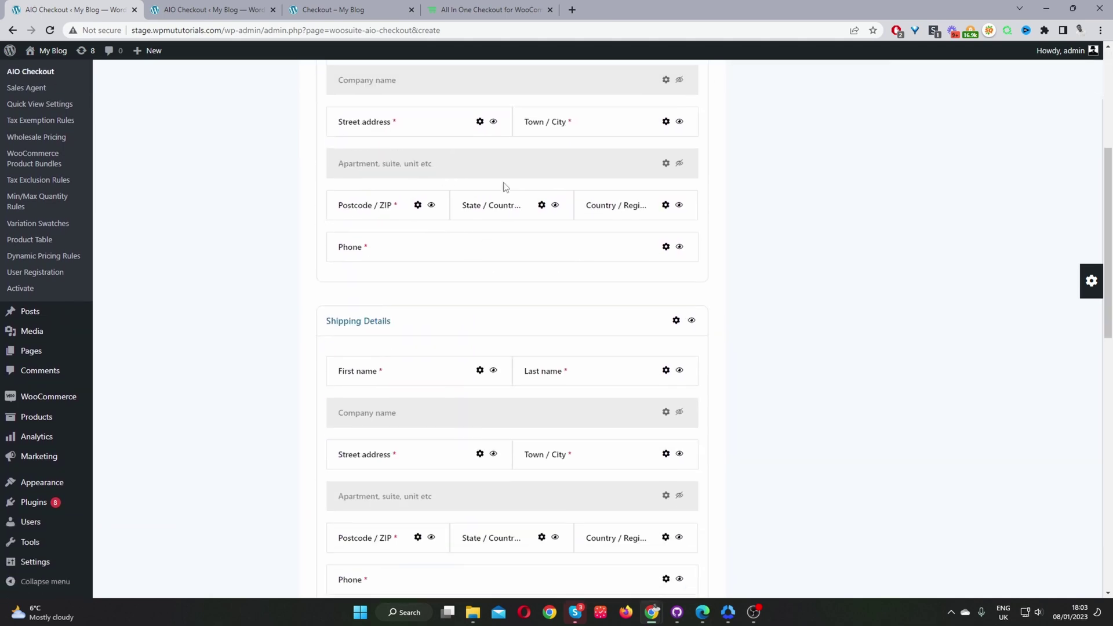
{"action": "scroll", "coordinate": [387, 381], "scroll_direction": "down", "scroll_amount": 3}
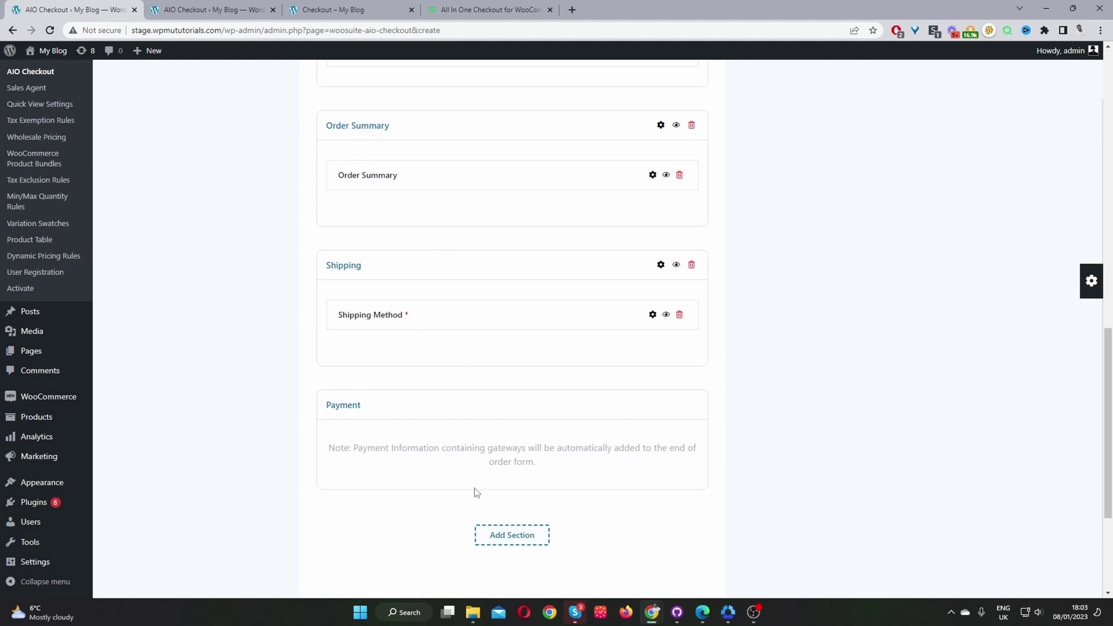
{"action": "scroll", "coordinate": [798, 485], "scroll_direction": "up", "scroll_amount": 13}
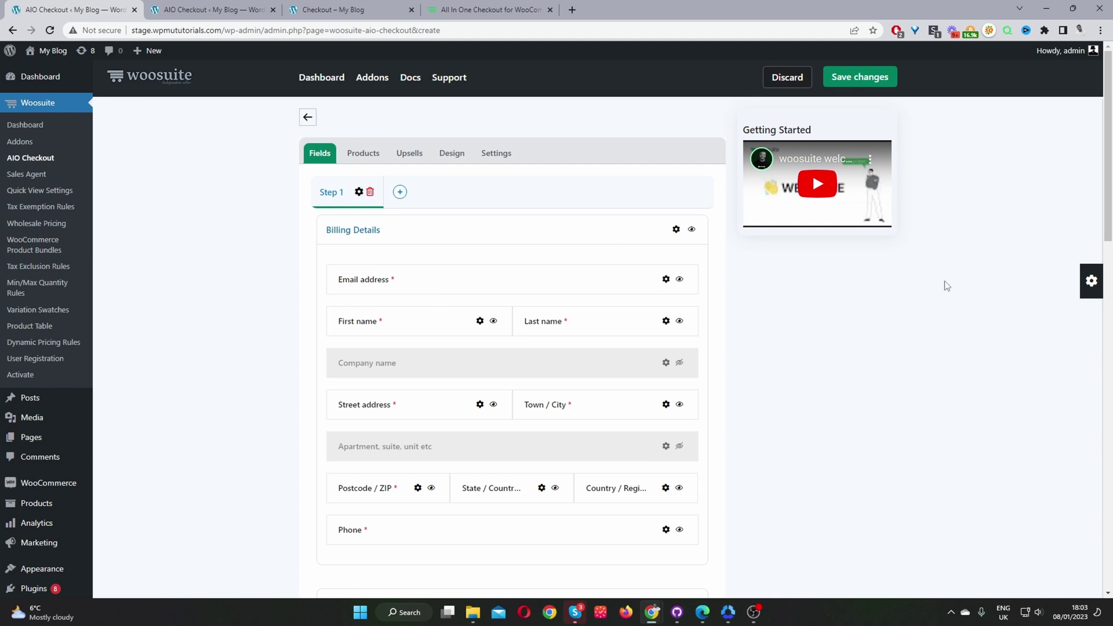
Step: Add a Number field below Phone in Billing Details, remove the Text row, and hide Email address
{"action": "left_click", "coordinate": [1091, 282]}
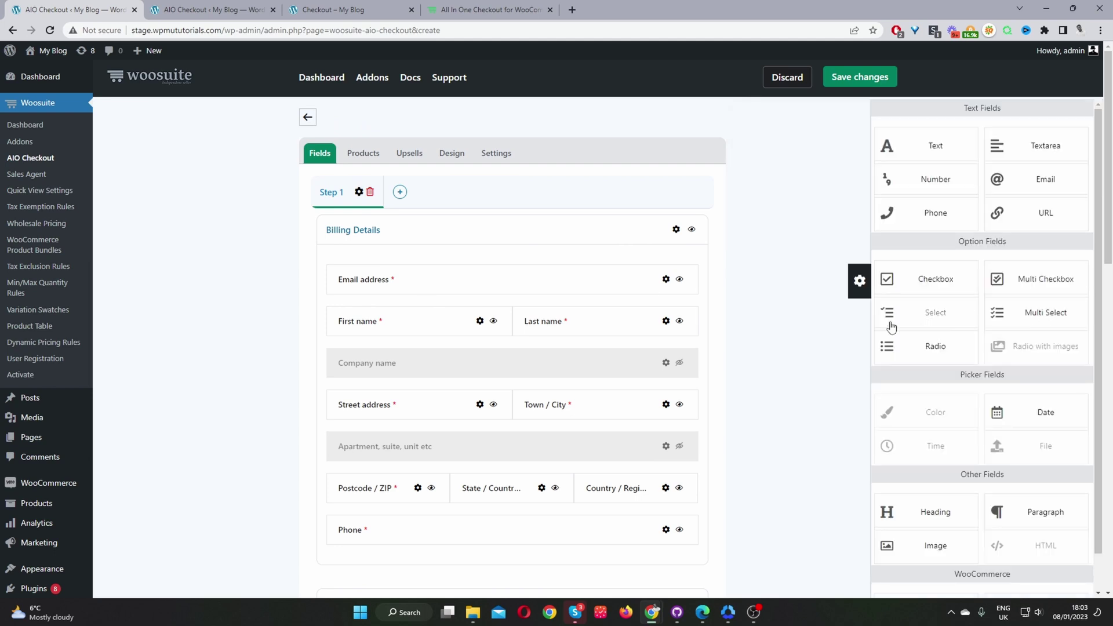
{"action": "left_click_drag", "start_coordinate": [943, 186], "coordinate": [465, 330]}
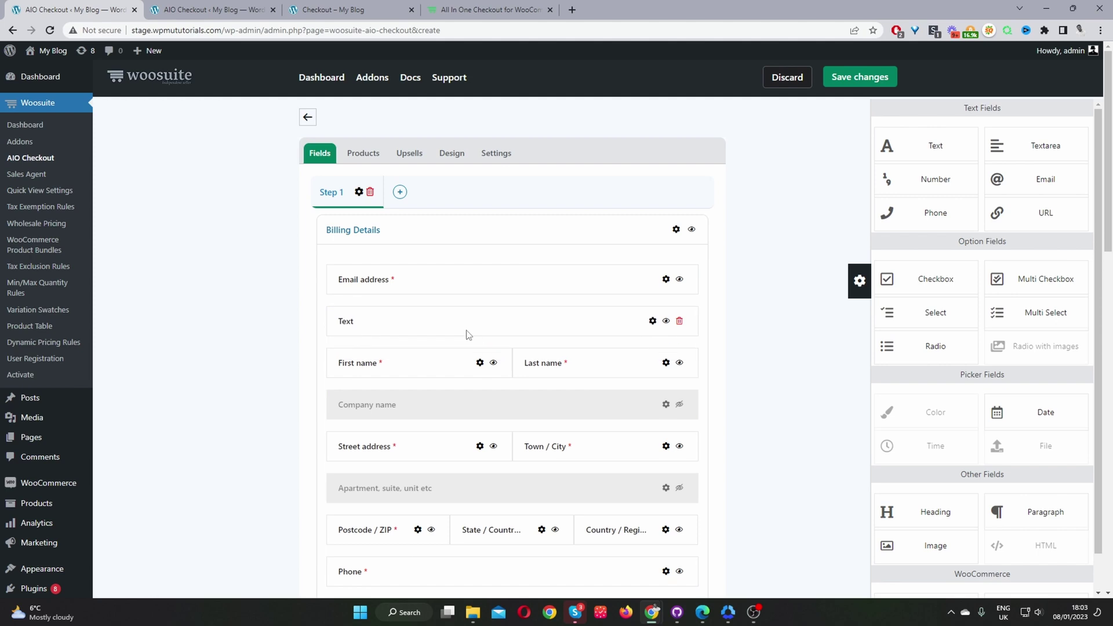
{"action": "left_click", "coordinate": [679, 321]}
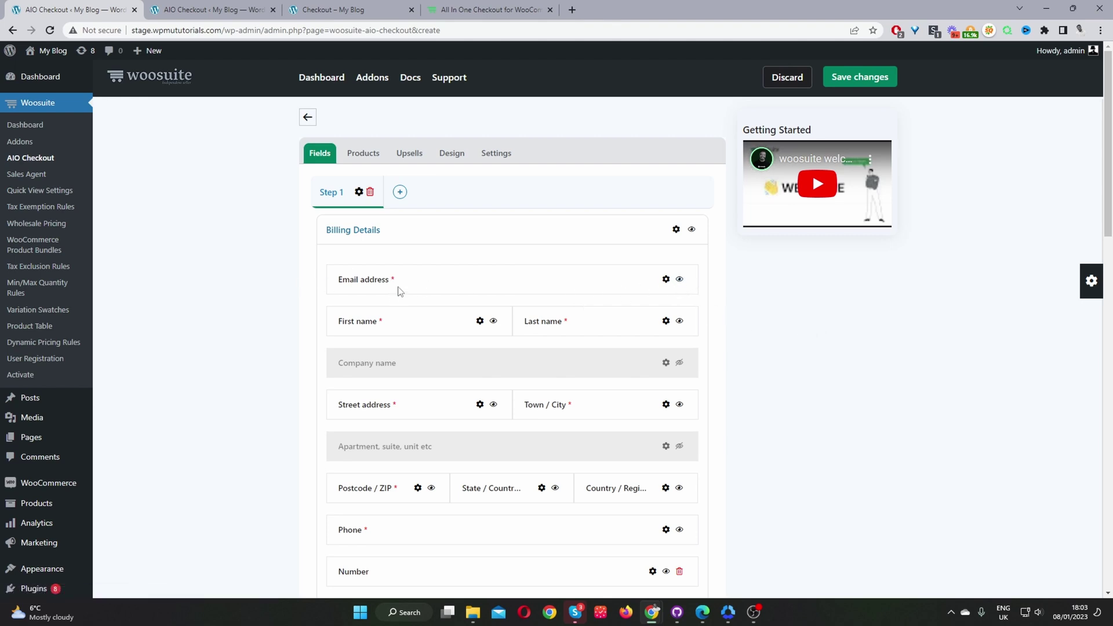
{"action": "left_click", "coordinate": [679, 280]}
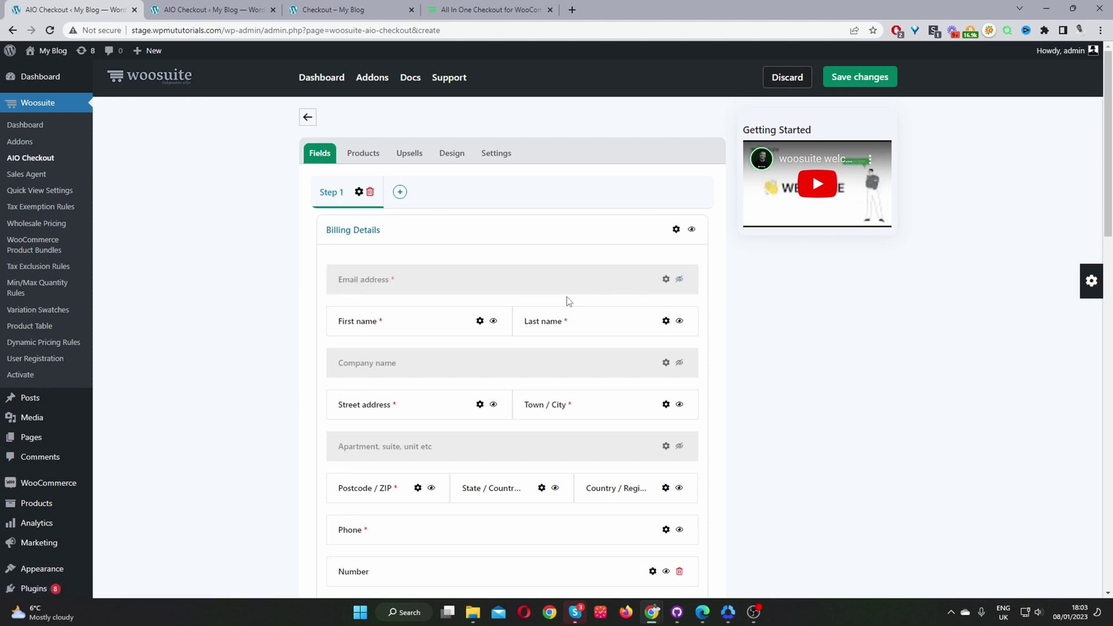
Step: Add a second checkout step holding the Payment section, then go back to Step 1's fields
{"action": "scroll", "coordinate": [684, 279], "scroll_direction": "down", "scroll_amount": 5}
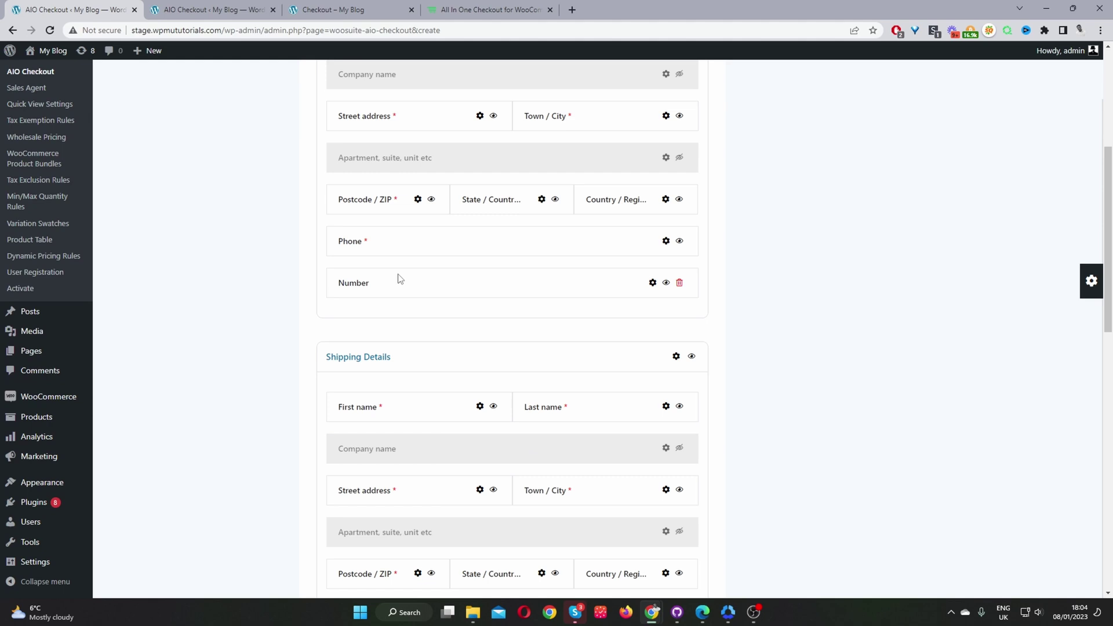
{"action": "left_click_drag", "start_coordinate": [398, 276], "coordinate": [398, 234]}
{"action": "scroll", "coordinate": [773, 367], "scroll_direction": "up", "scroll_amount": 6}
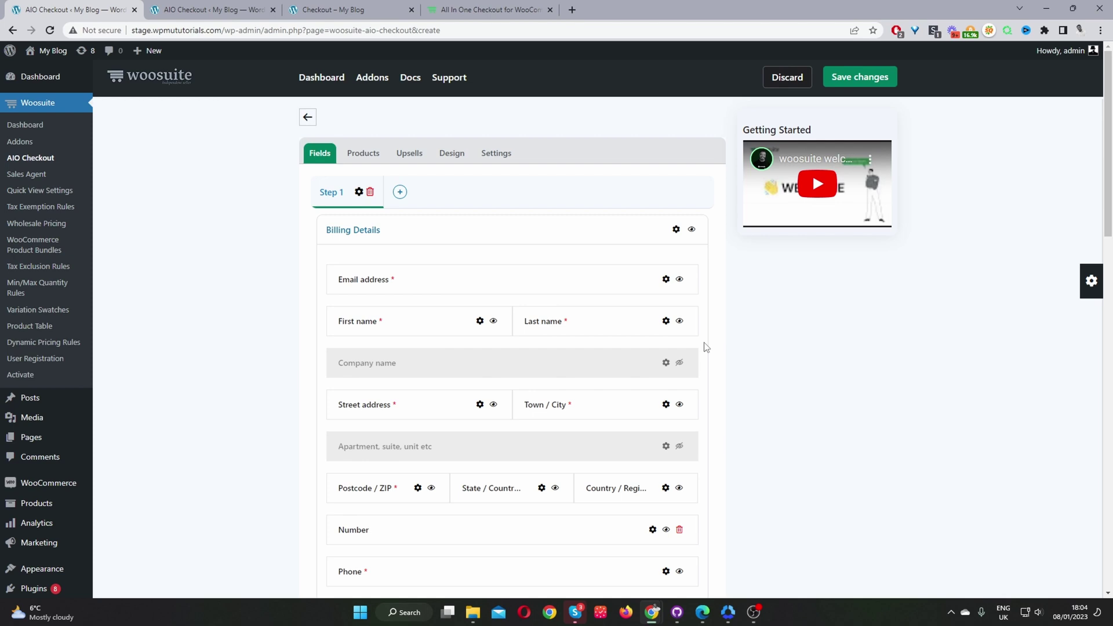
{"action": "left_click", "coordinate": [400, 193]}
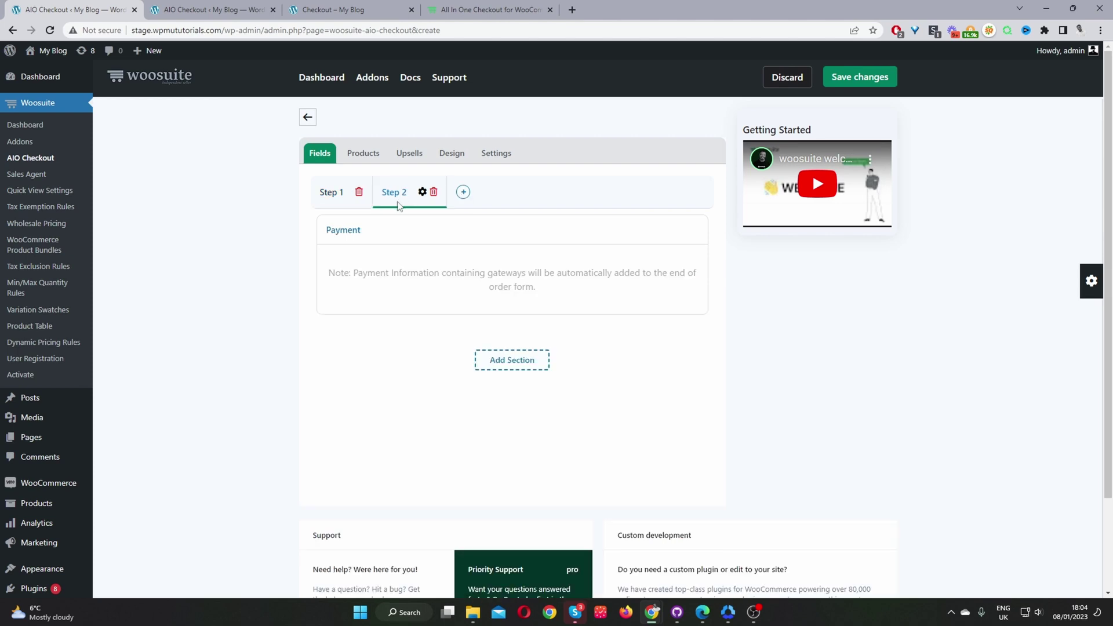
{"action": "left_click", "coordinate": [328, 195]}
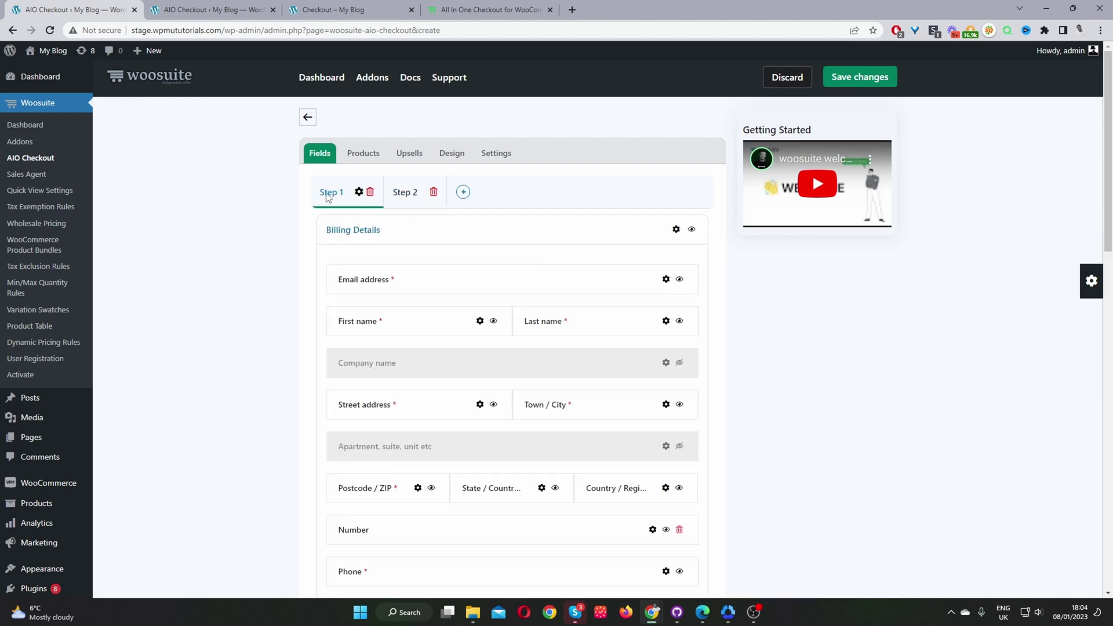
Step: Relabel Step 1 as Billing in its step settings
{"action": "left_click", "coordinate": [360, 193]}
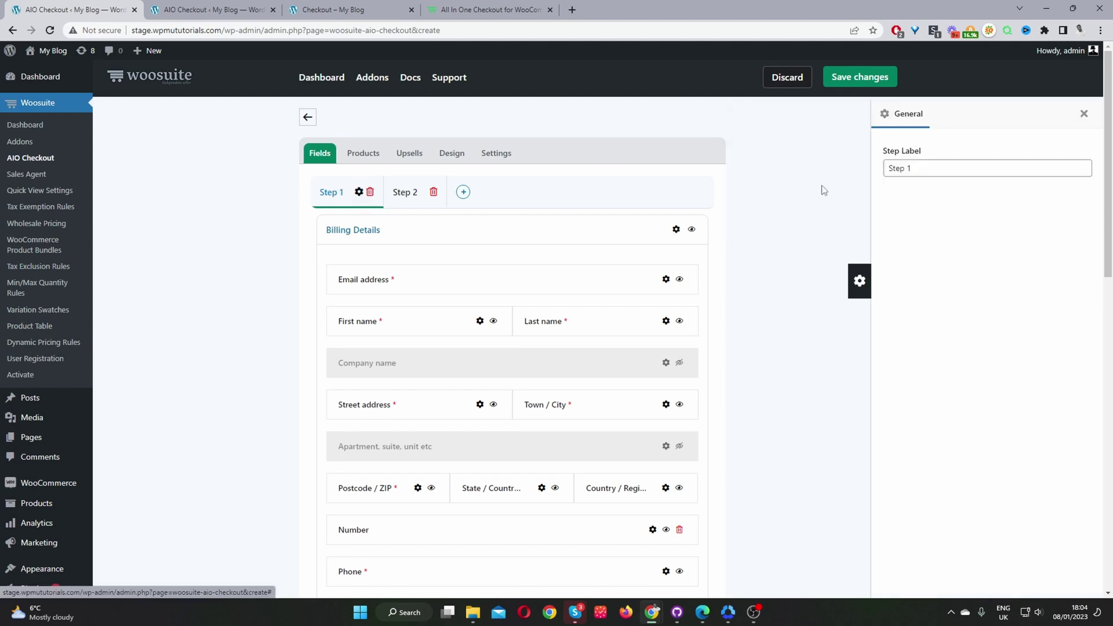
{"action": "left_click_drag", "start_coordinate": [913, 169], "coordinate": [884, 174]}
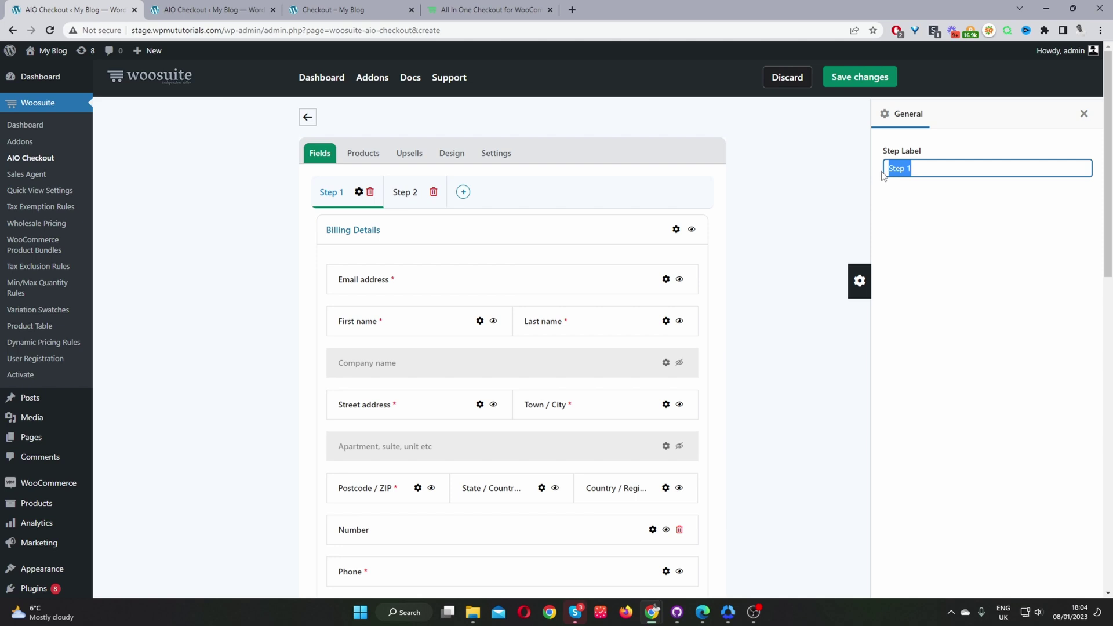
{"action": "type", "text": "Billing"}
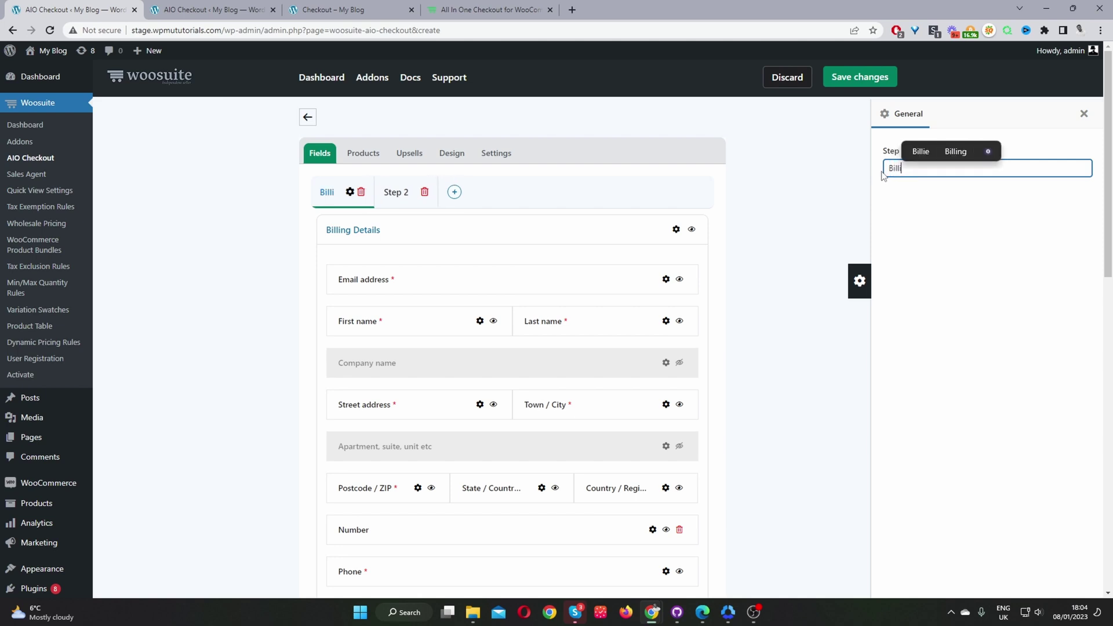
{"action": "left_click", "coordinate": [497, 211]}
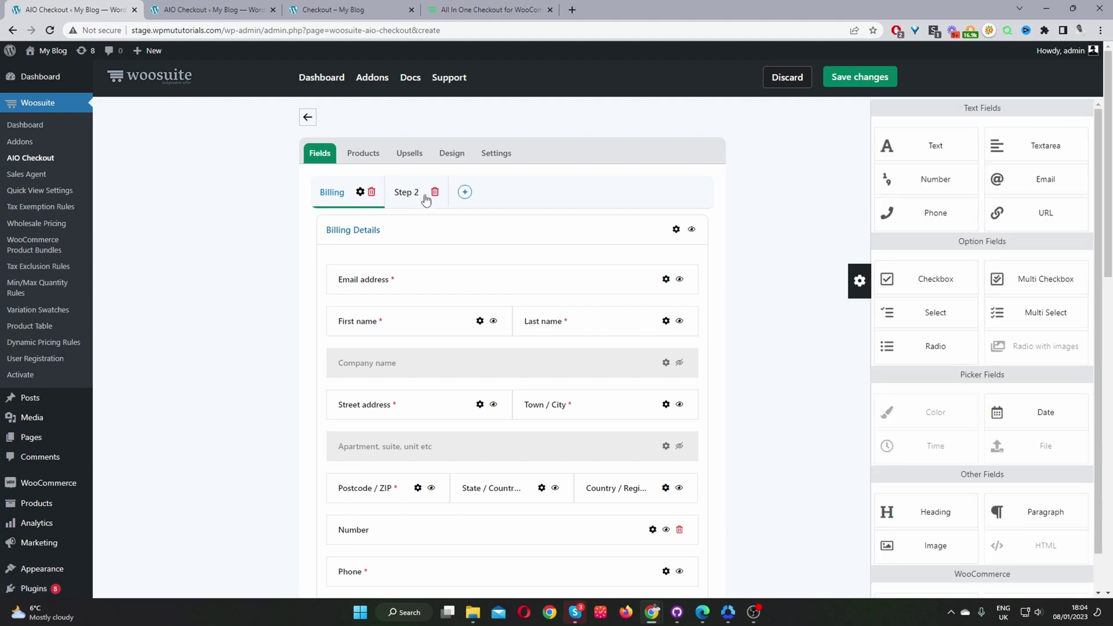
Step: Relabel Step 2 as Payments and close the step settings panel
{"action": "left_click", "coordinate": [407, 196]}
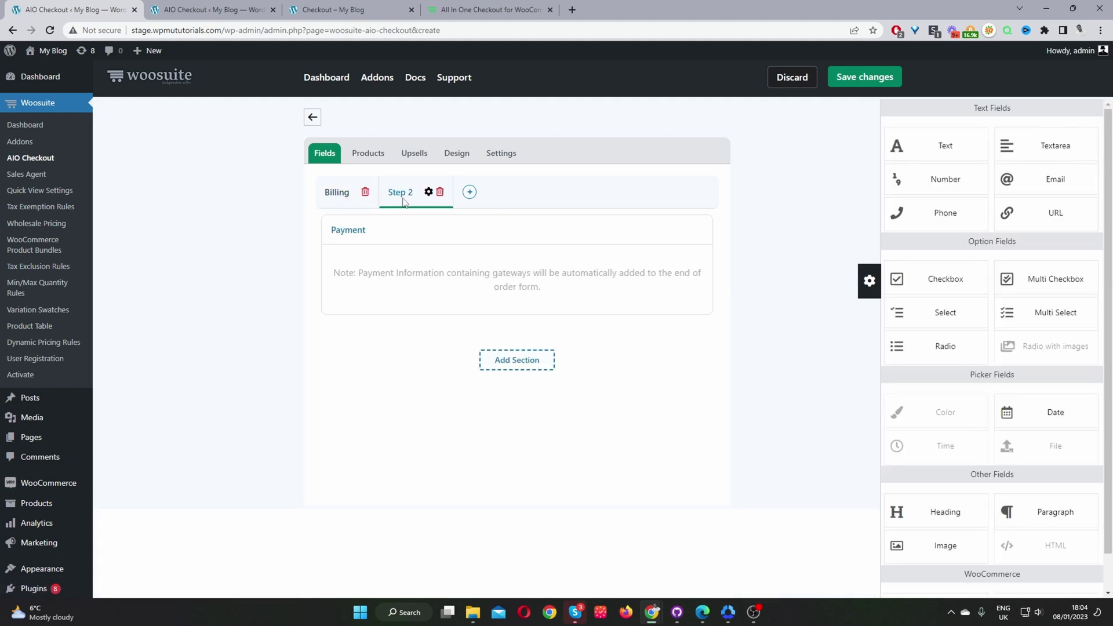
{"action": "left_click", "coordinate": [429, 192]}
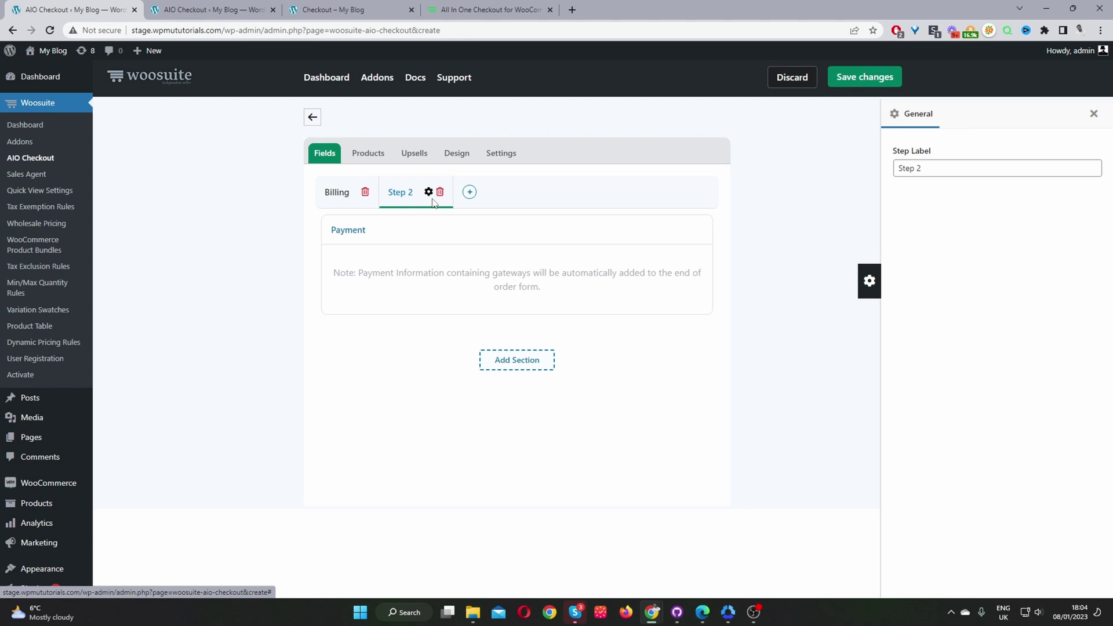
{"action": "key", "text": "ctrl+a"}
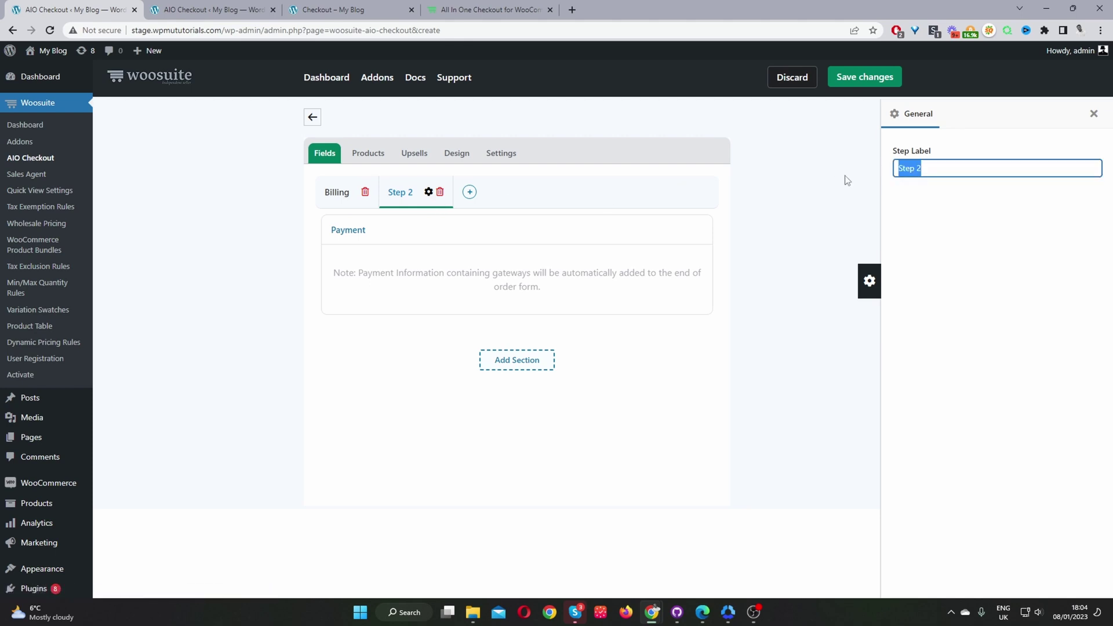
{"action": "type", "text": "Pay"}
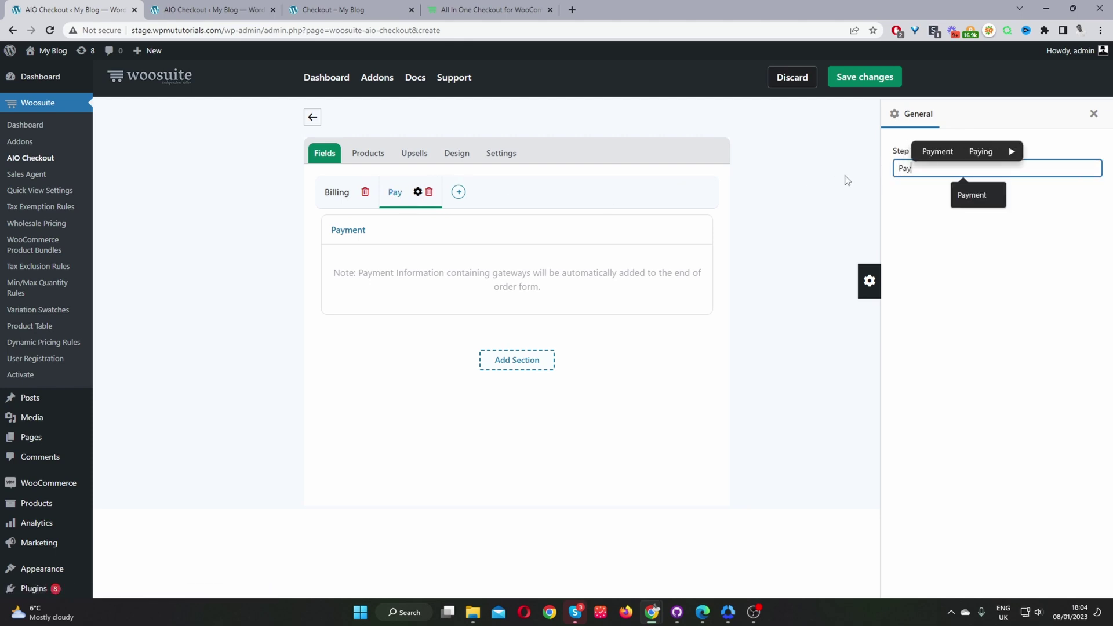
{"action": "type", "text": "ments"}
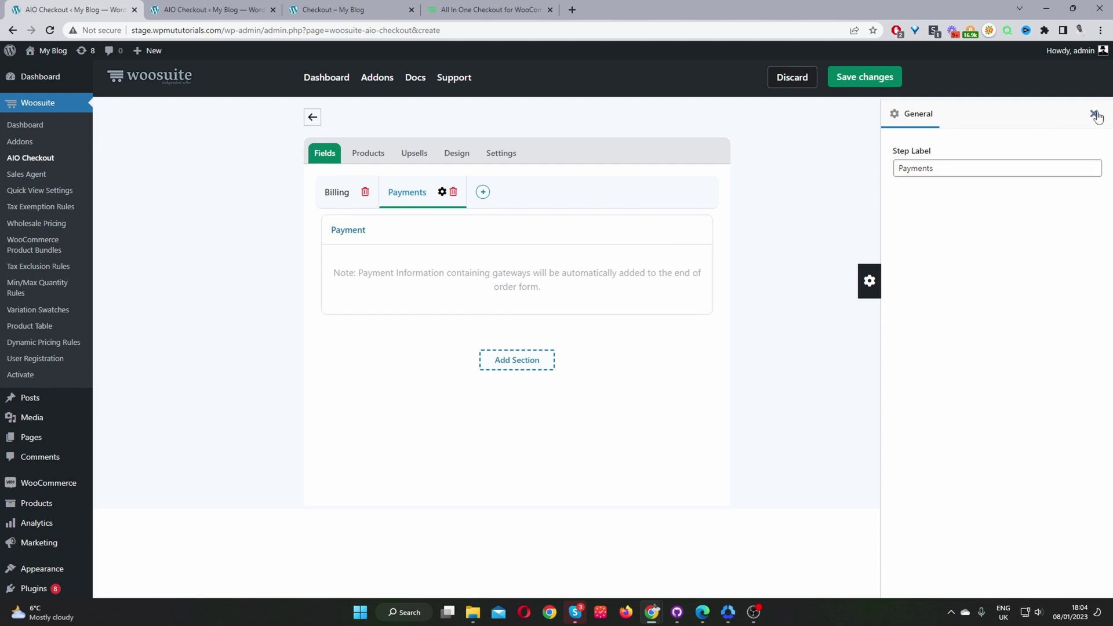
{"action": "left_click", "coordinate": [1094, 114]}
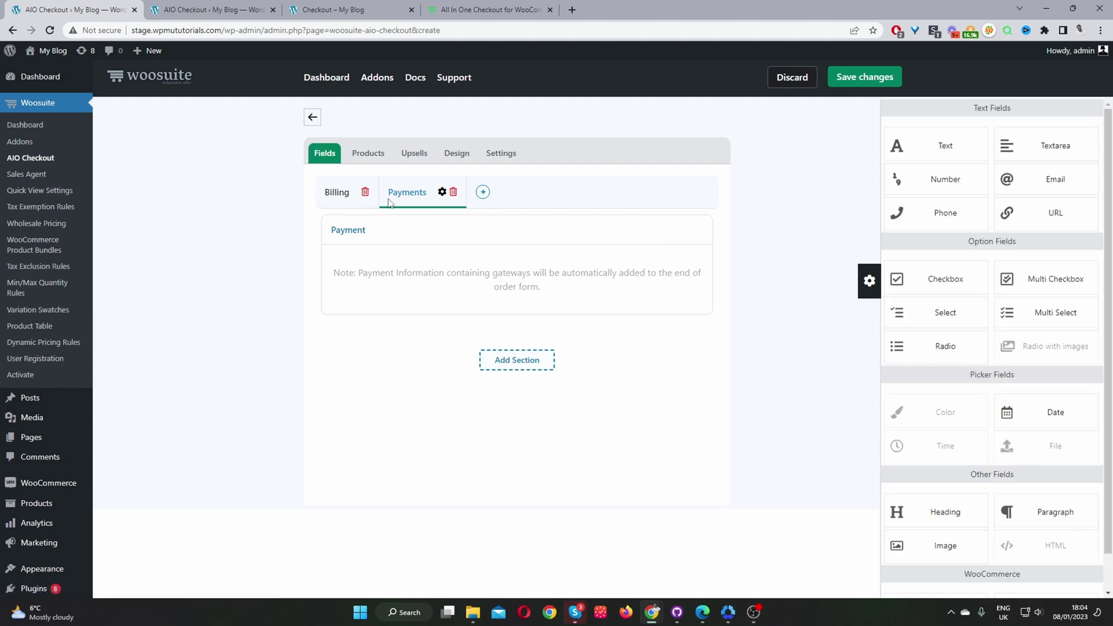
Step: Check the Payments step's Billing Details and Payment, then return to Billing's Shipping Details and Order Summary
{"action": "left_click", "coordinate": [330, 200]}
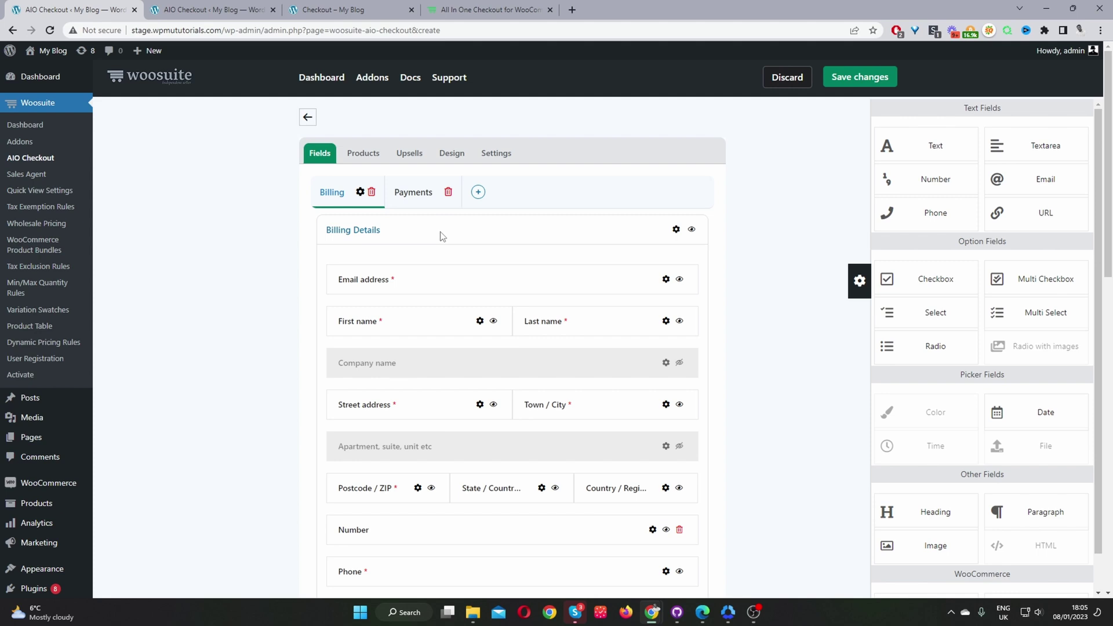
{"action": "left_click", "coordinate": [410, 197]}
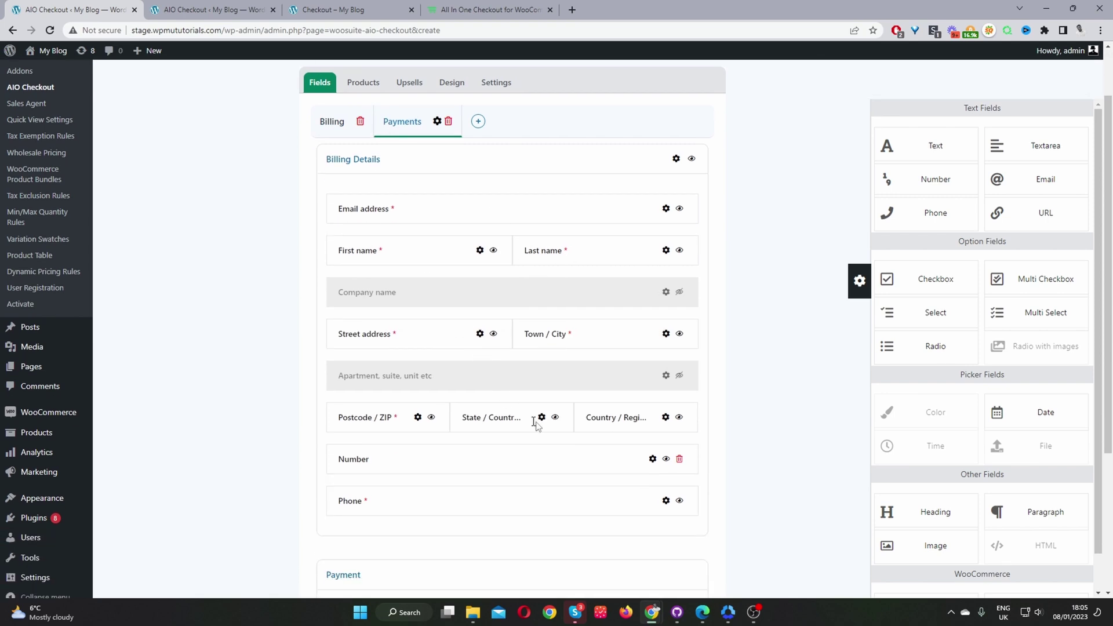
{"action": "scroll", "coordinate": [535, 427], "scroll_direction": "down", "scroll_amount": 5}
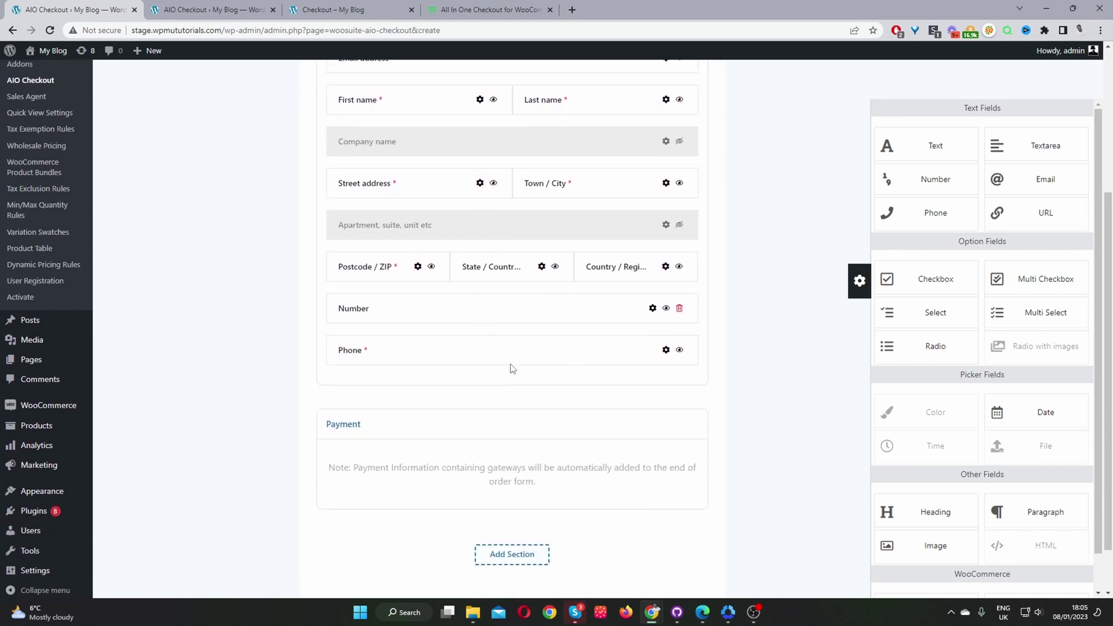
{"action": "scroll", "coordinate": [513, 369], "scroll_direction": "up", "scroll_amount": 4}
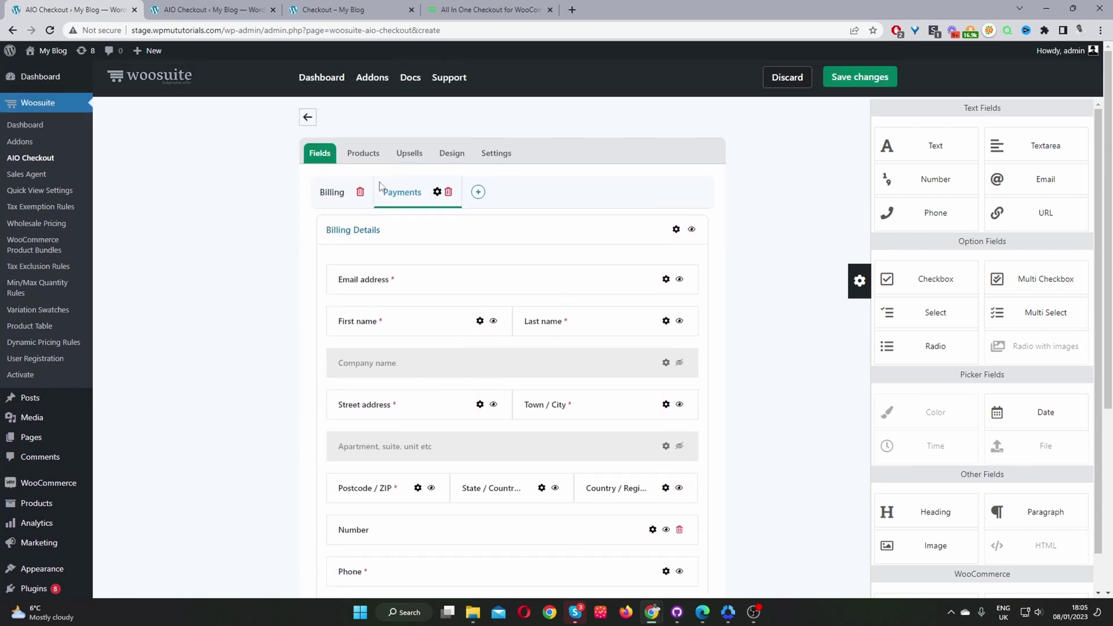
{"action": "left_click", "coordinate": [333, 193]}
{"action": "scroll", "coordinate": [517, 368], "scroll_direction": "up", "scroll_amount": 4}
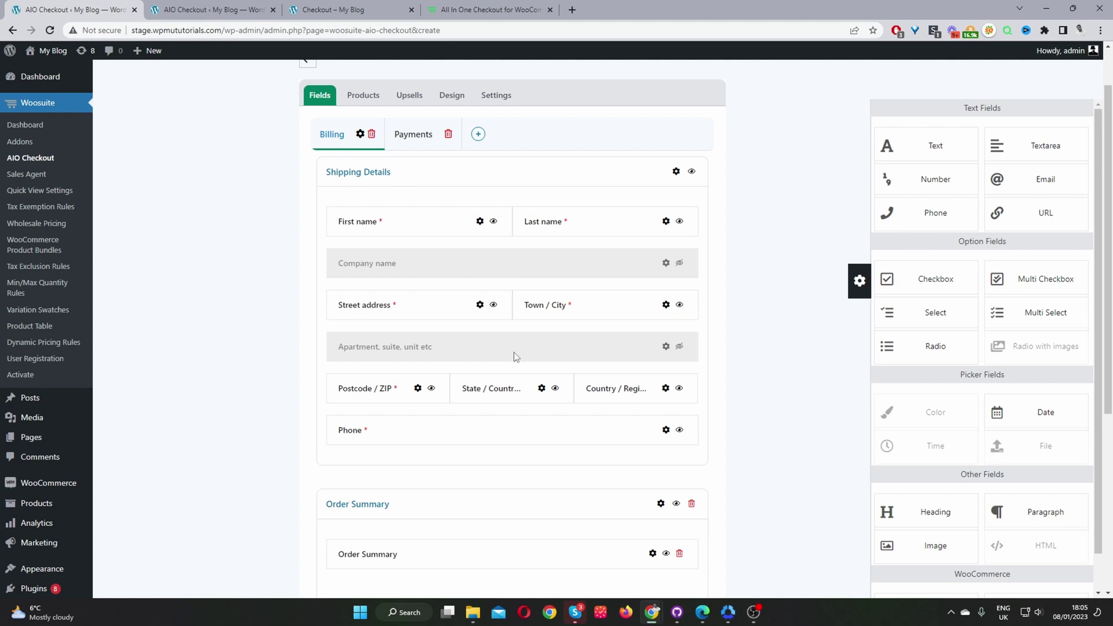
{"action": "scroll", "coordinate": [544, 239], "scroll_direction": "up", "scroll_amount": 1}
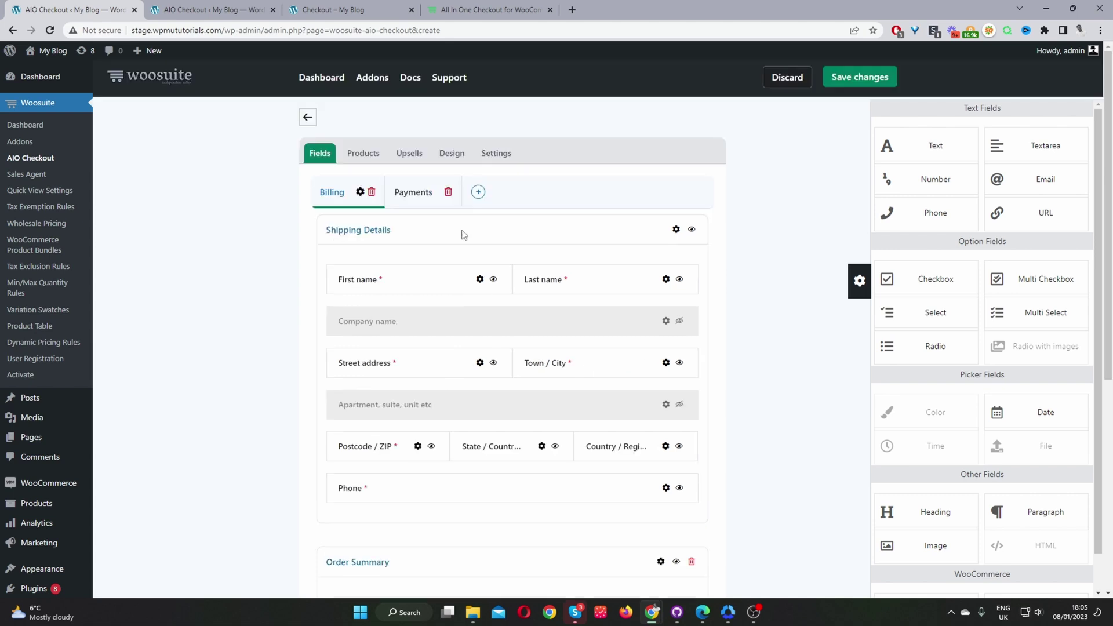
Step: In the Design options, choose the Two columns layout and the Modern Shop Template
{"action": "left_click", "coordinate": [452, 156]}
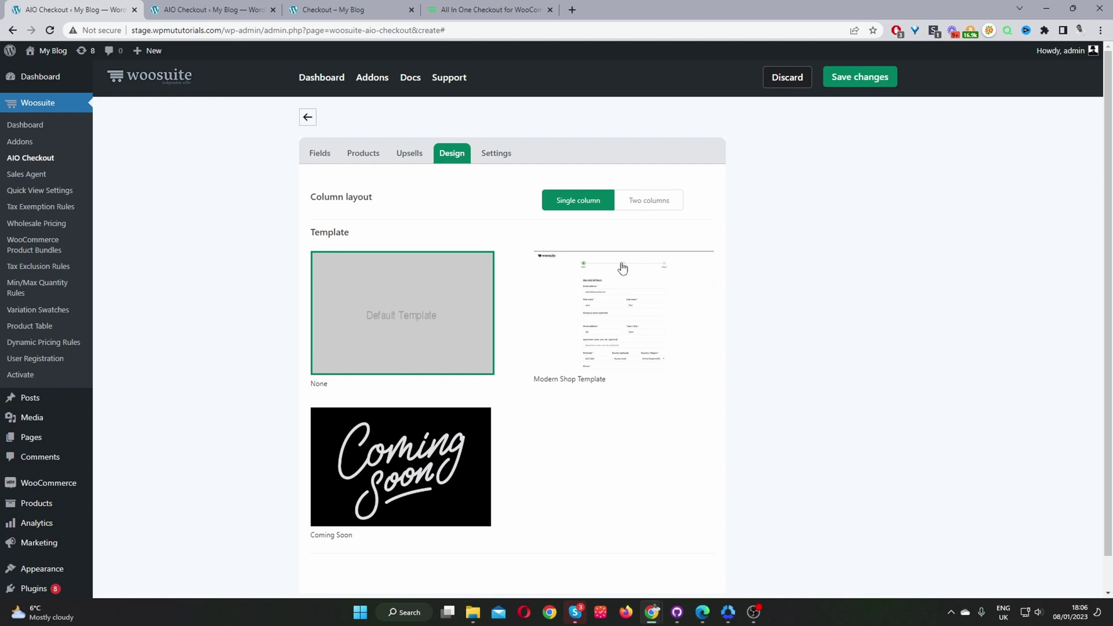
{"action": "left_click", "coordinate": [638, 206]}
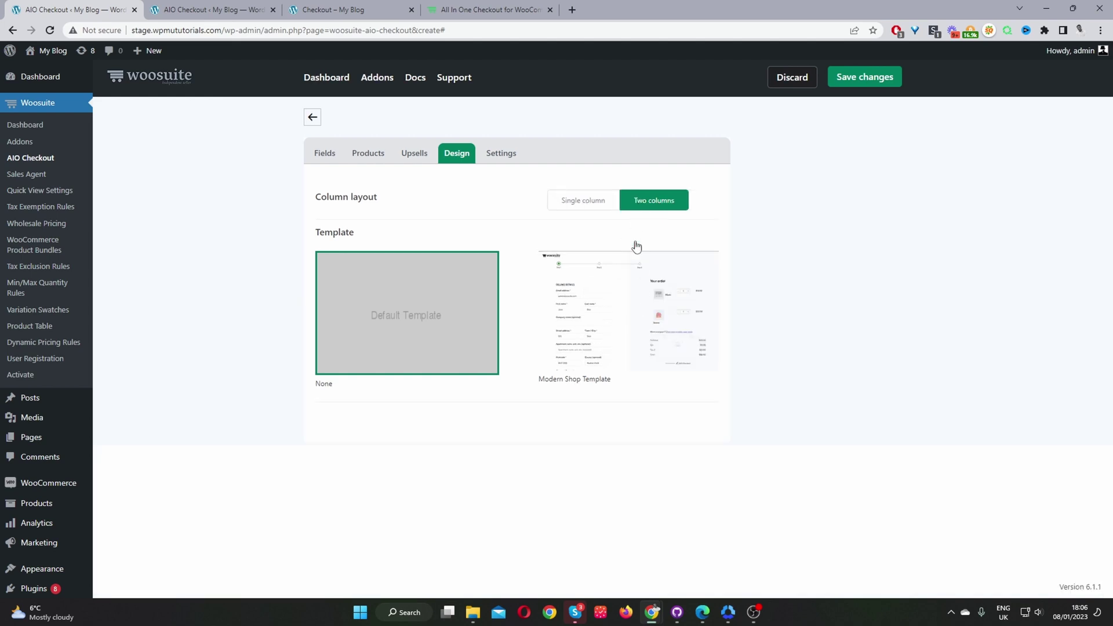
{"action": "left_click", "coordinate": [618, 343]}
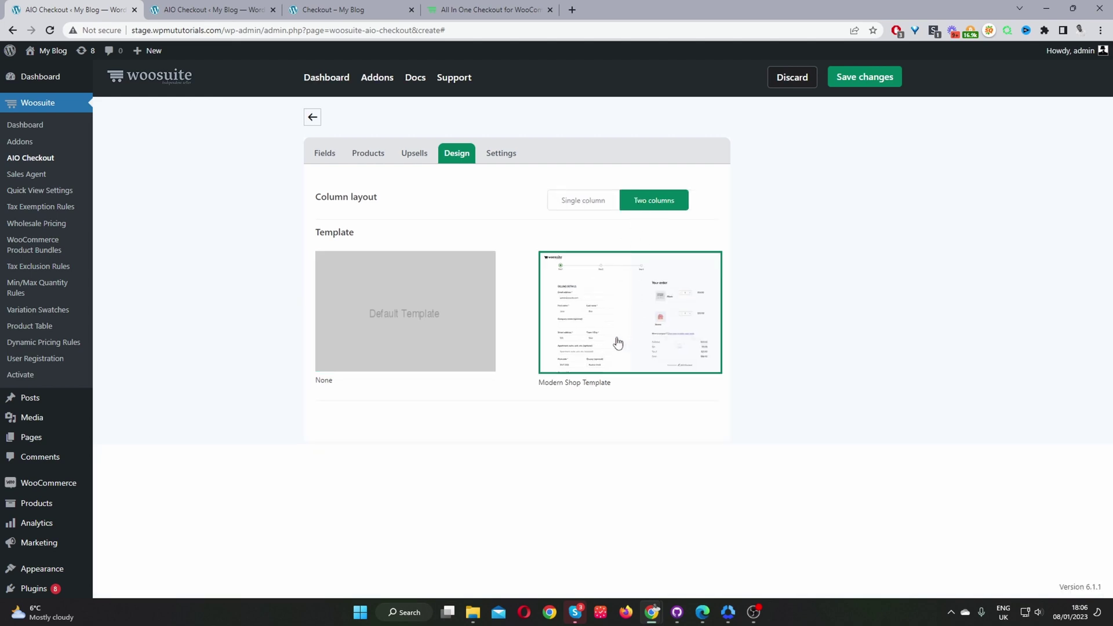
Step: Switch the Enable toggle on in Settings and enter 'main checkout' as the checkout name
{"action": "left_click", "coordinate": [502, 154]}
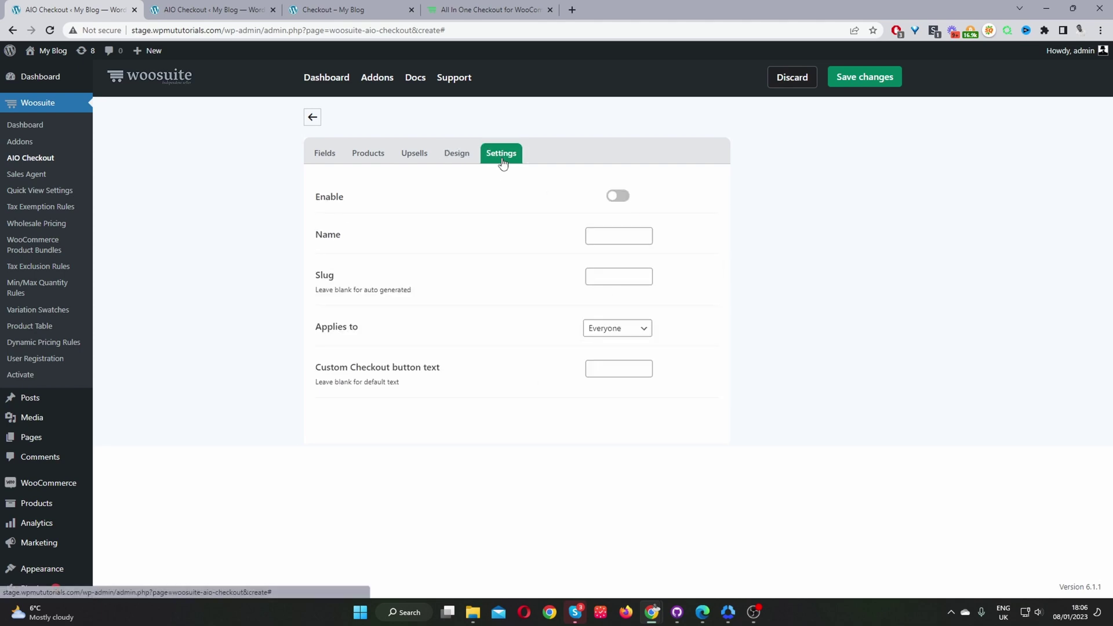
{"action": "left_click", "coordinate": [618, 196]}
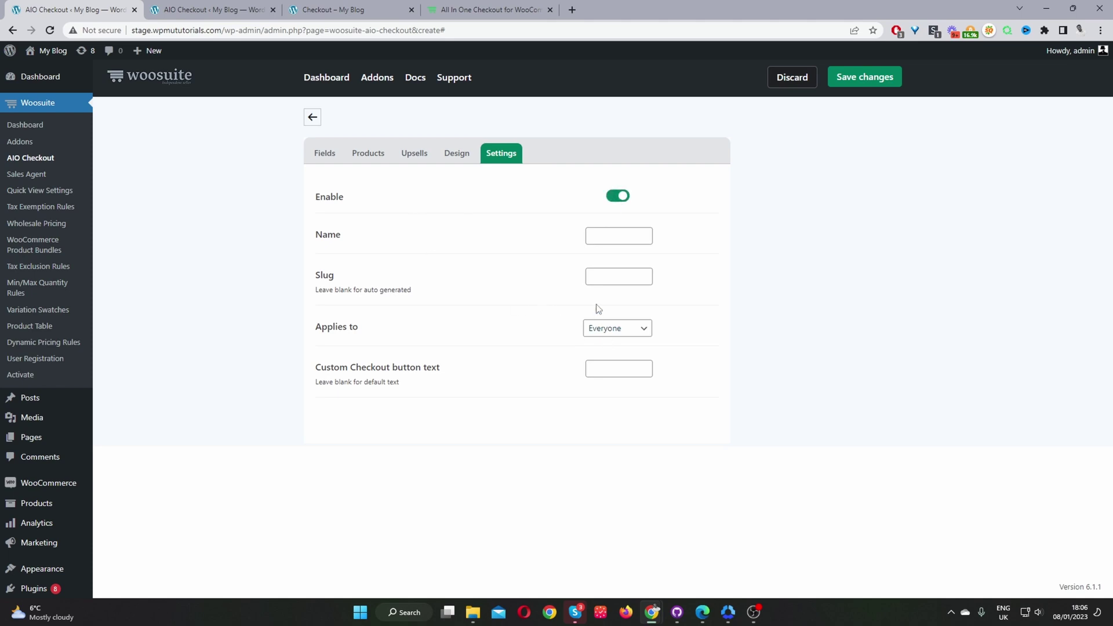
{"action": "left_click", "coordinate": [606, 243]}
{"action": "left_click", "coordinate": [519, 262]}
{"action": "left_click", "coordinate": [597, 238]}
{"action": "type", "text": "main checkout"}
{"action": "left_click", "coordinate": [527, 288]}
{"action": "left_click", "coordinate": [619, 330]}
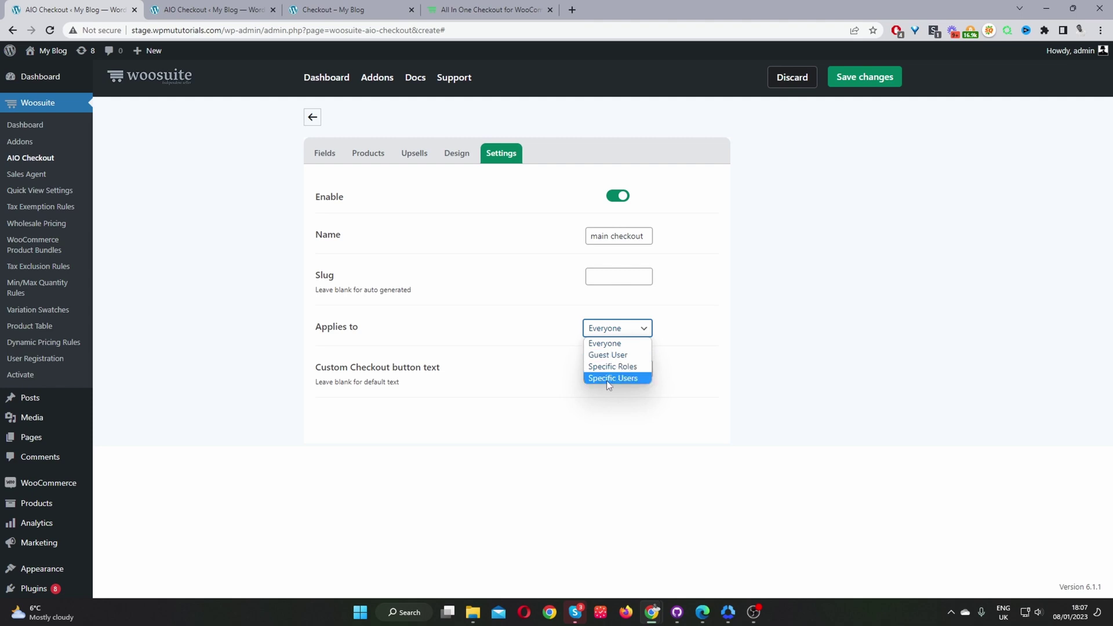
{"action": "left_click", "coordinate": [507, 371]}
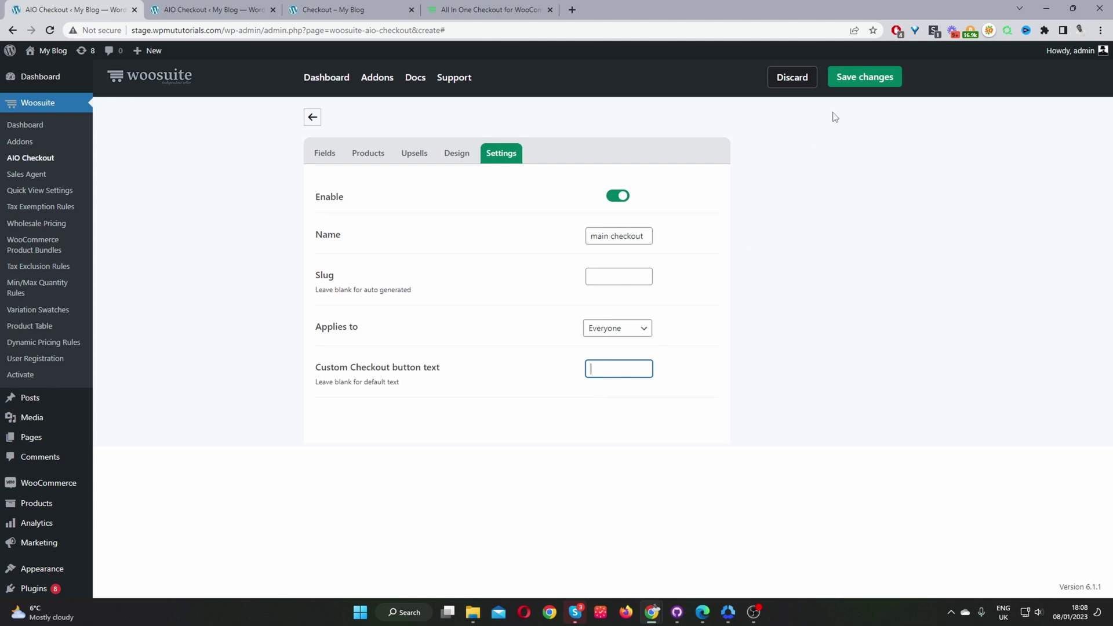
Step: Save the checkout and review the live page's Billing step beside the Your order panel
{"action": "left_click", "coordinate": [846, 88]}
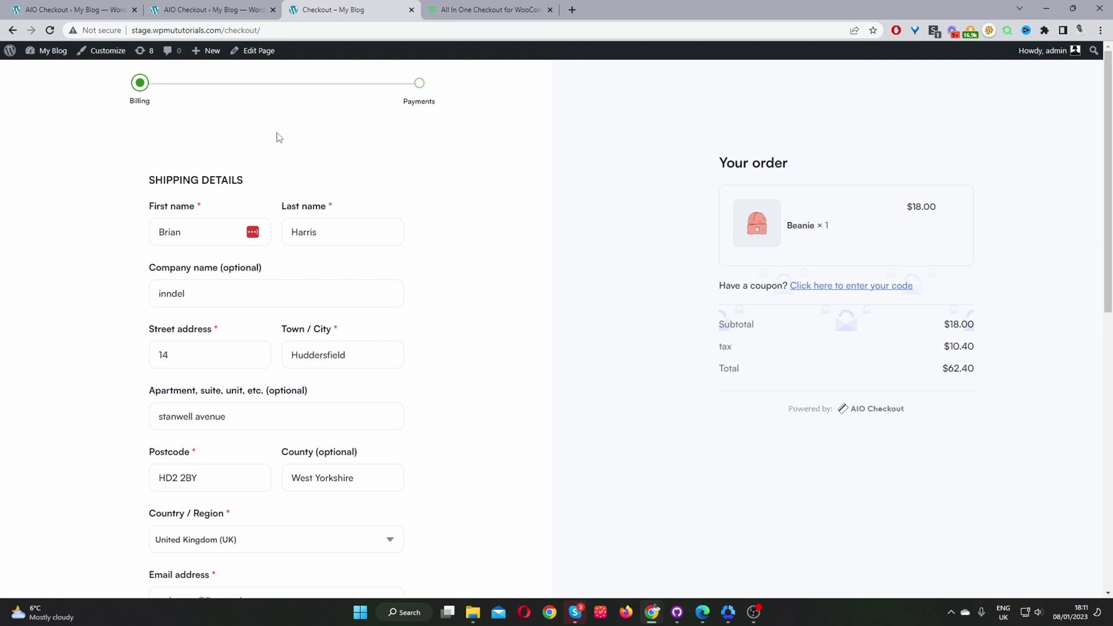
{"action": "scroll", "coordinate": [362, 212], "scroll_direction": "down", "scroll_amount": 1}
{"action": "scroll", "coordinate": [371, 219], "scroll_direction": "down", "scroll_amount": 10}
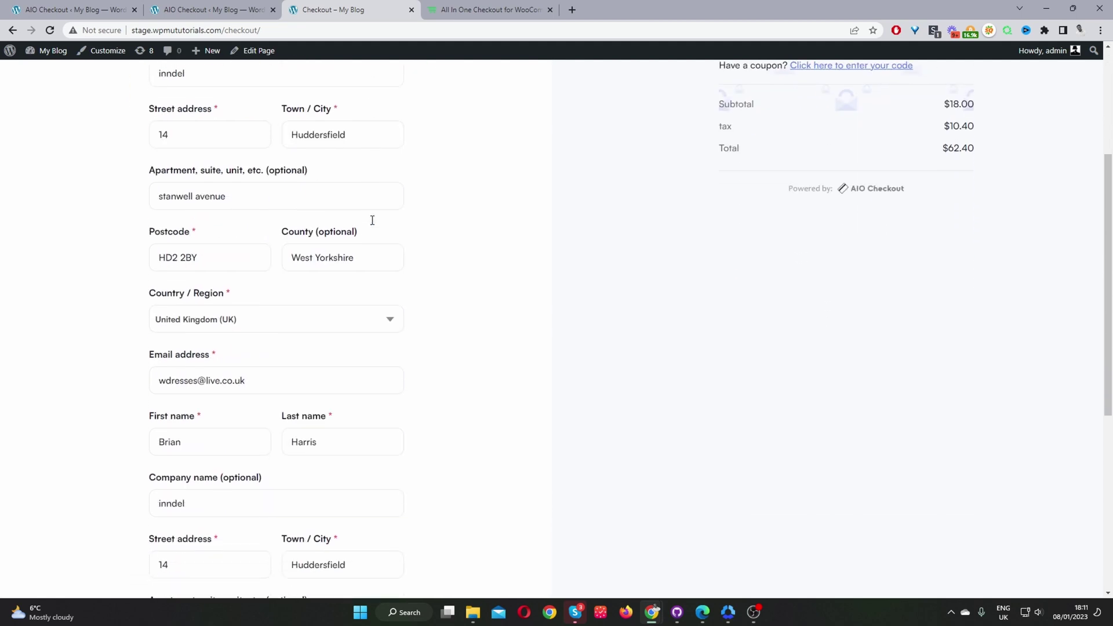
{"action": "scroll", "coordinate": [420, 398], "scroll_direction": "up", "scroll_amount": 10}
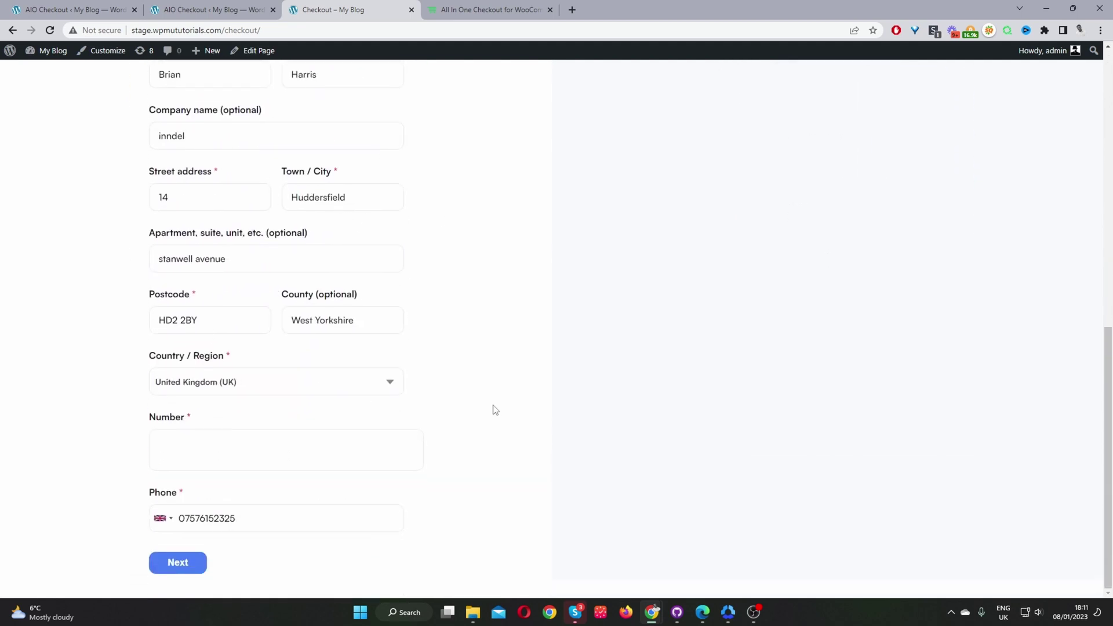
{"action": "scroll", "coordinate": [277, 513], "scroll_direction": "down", "scroll_amount": 10}
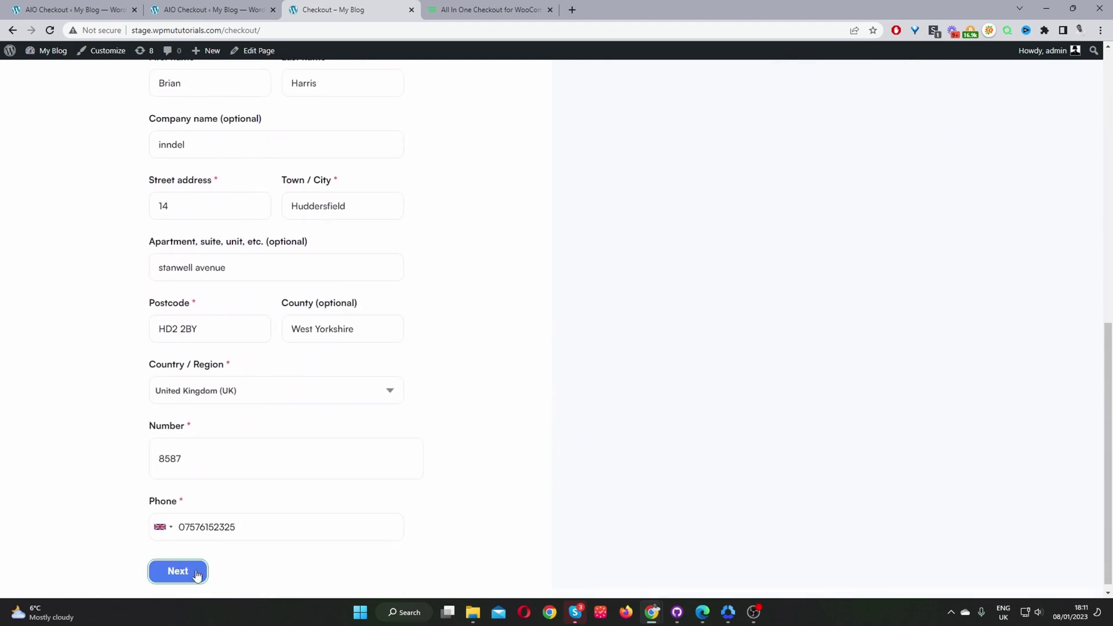
{"action": "scroll", "coordinate": [406, 519], "scroll_direction": "up", "scroll_amount": 5}
{"action": "scroll", "coordinate": [387, 516], "scroll_direction": "up", "scroll_amount": 5}
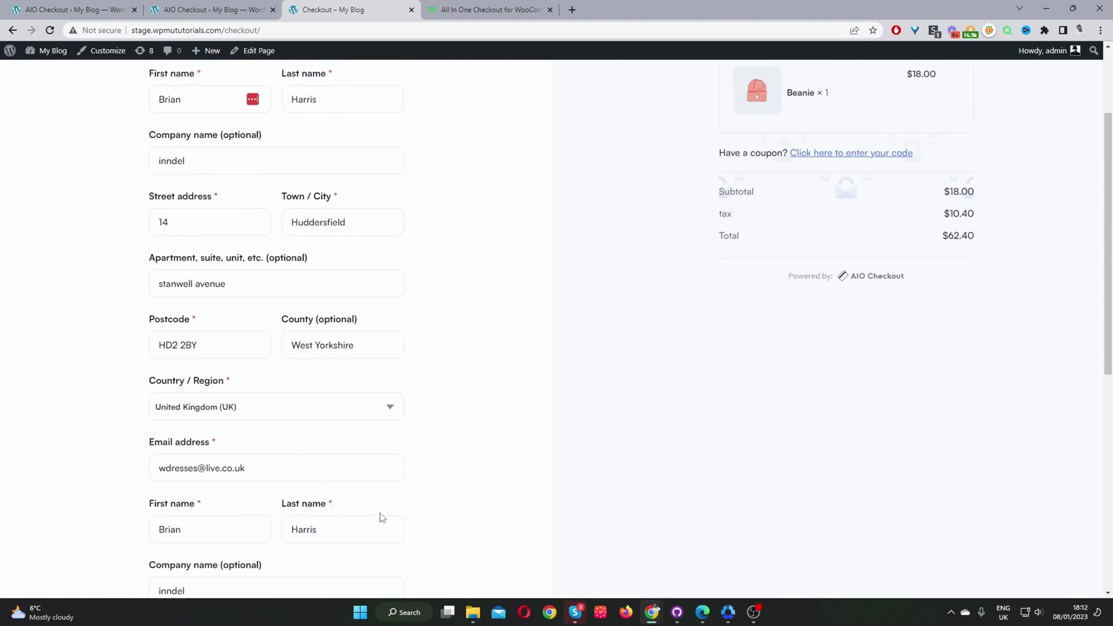